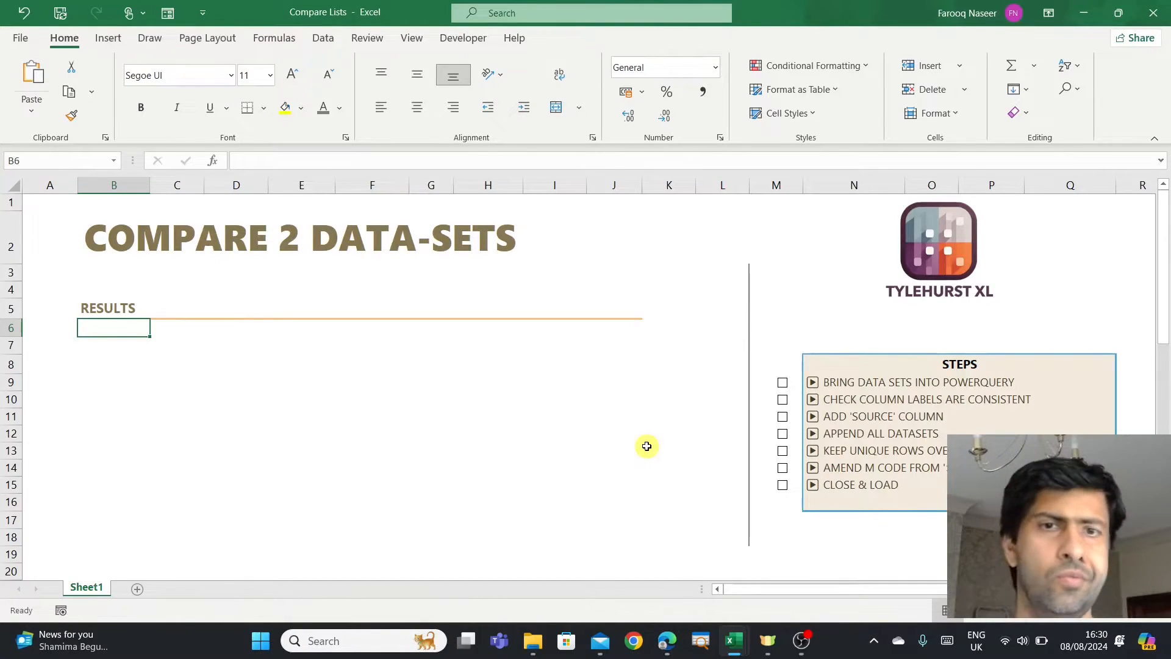
- Switch to the SaleData - AUG workbook and duplicate the records in A34:H36 into the empty rows starting at A45
mouse_move(732, 642)
left_click(786, 563)
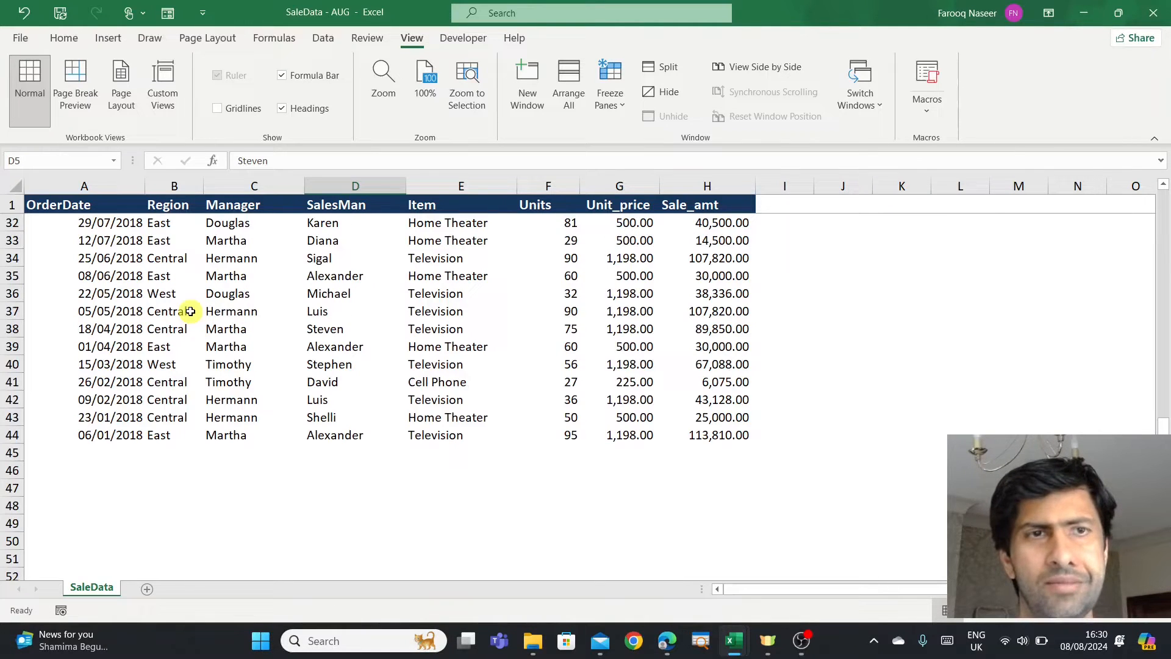
left_click(117, 258)
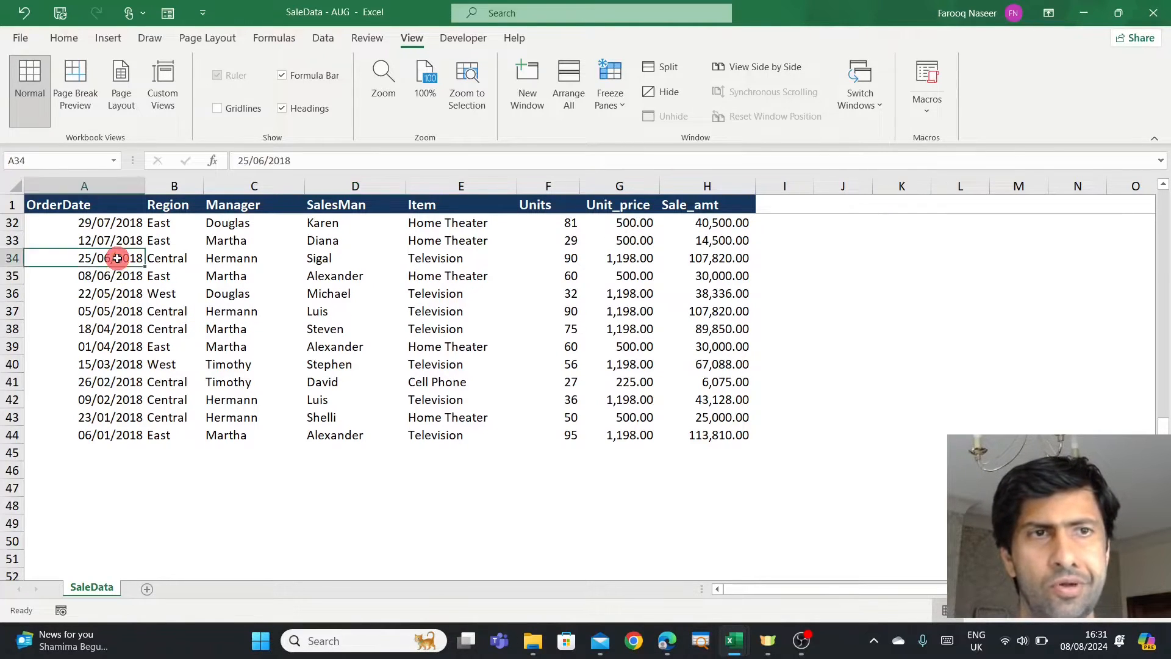
left_click_drag(117, 258, 701, 287)
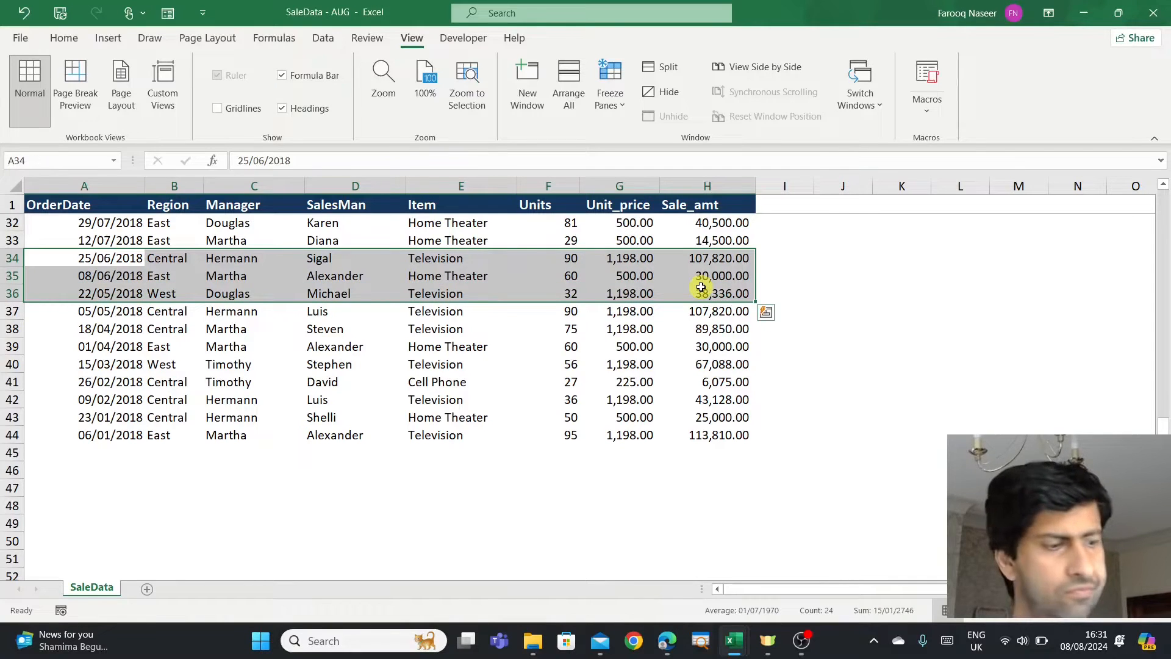
key("ctrl+c")
left_click(54, 458)
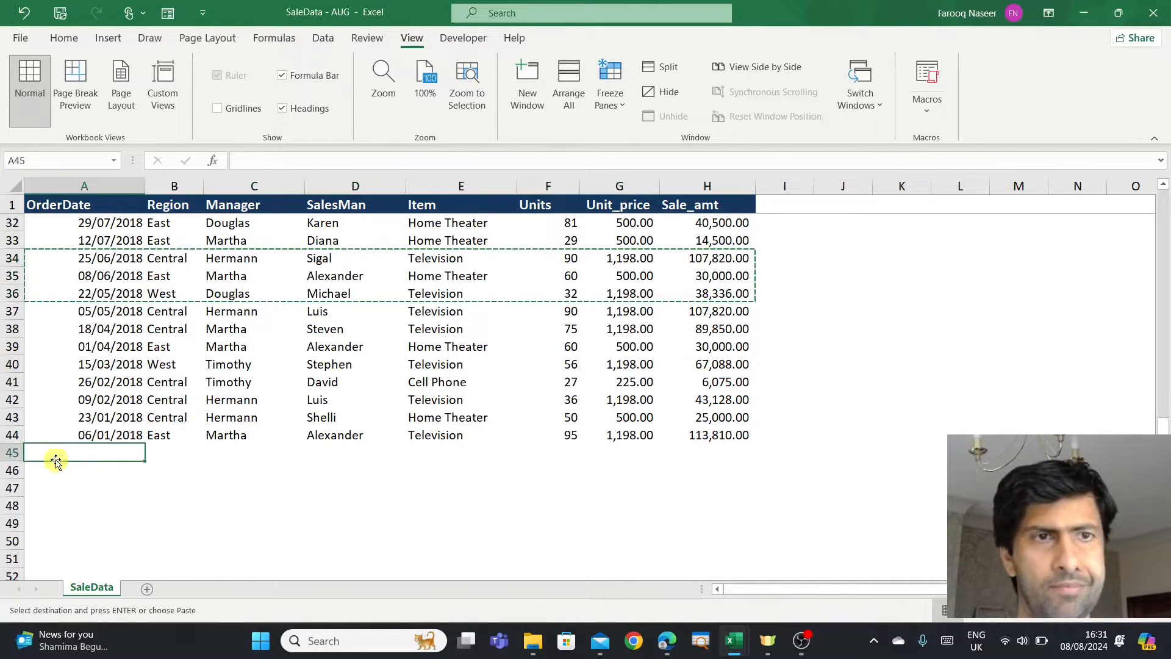
key("ctrl+v")
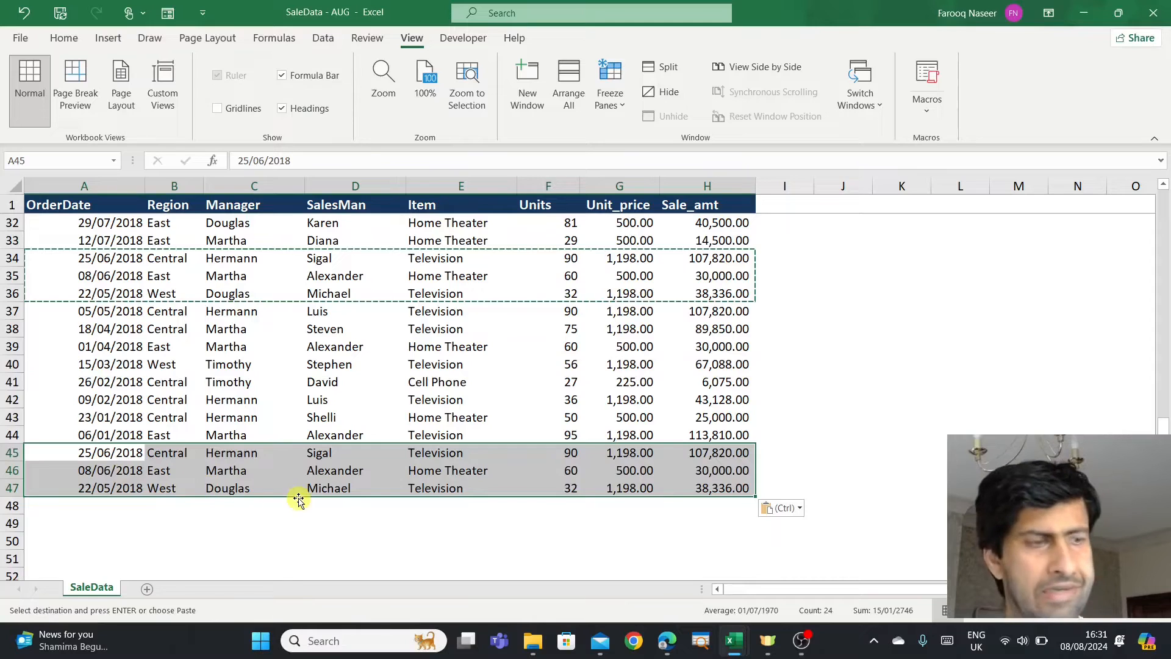
left_click(540, 518)
key("Escape")
- Set the Units of the three duplicated records in F45:F47 to 80, 80 and 30
left_click(562, 453)
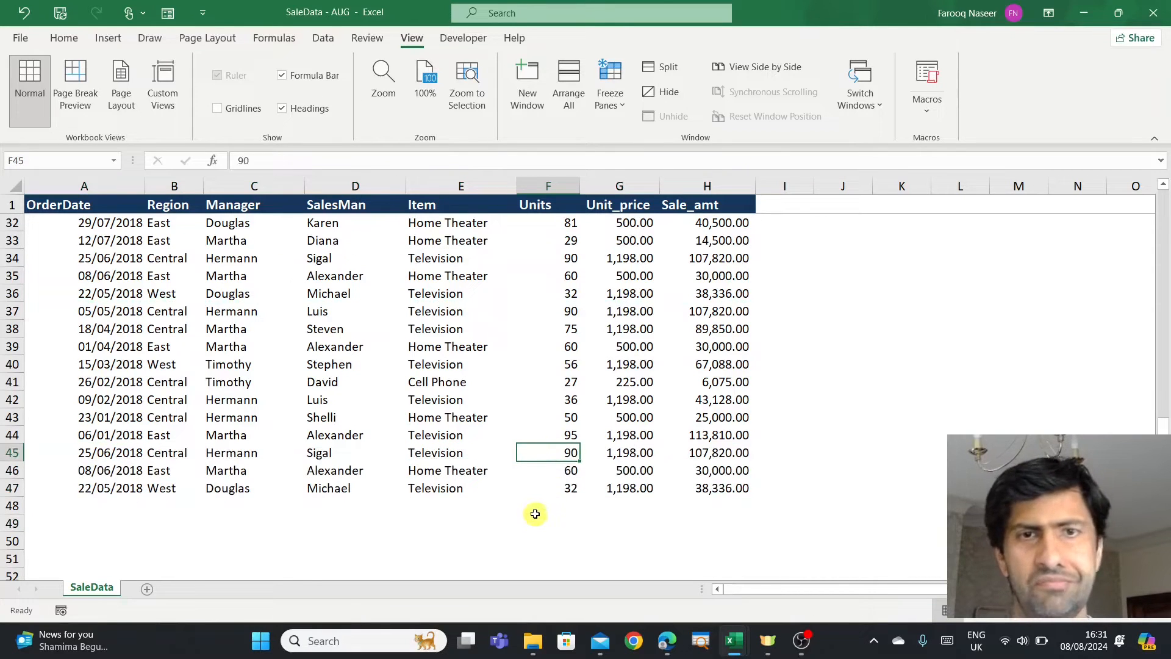
type("80")
key("Return")
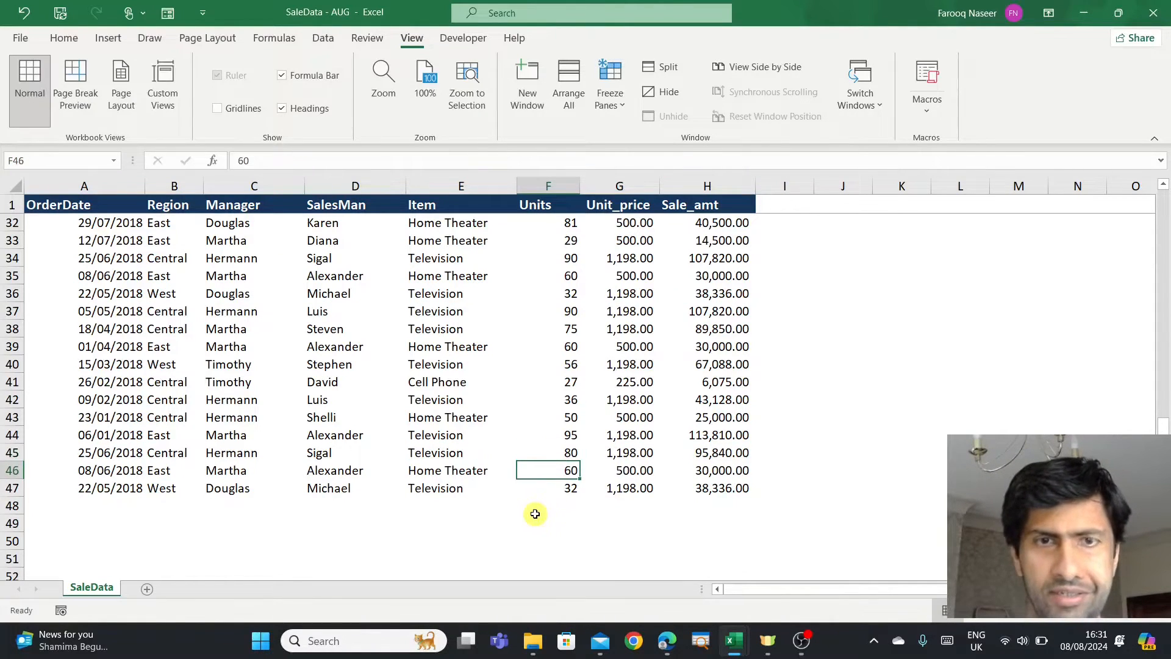
type("80")
key("Return")
type("30")
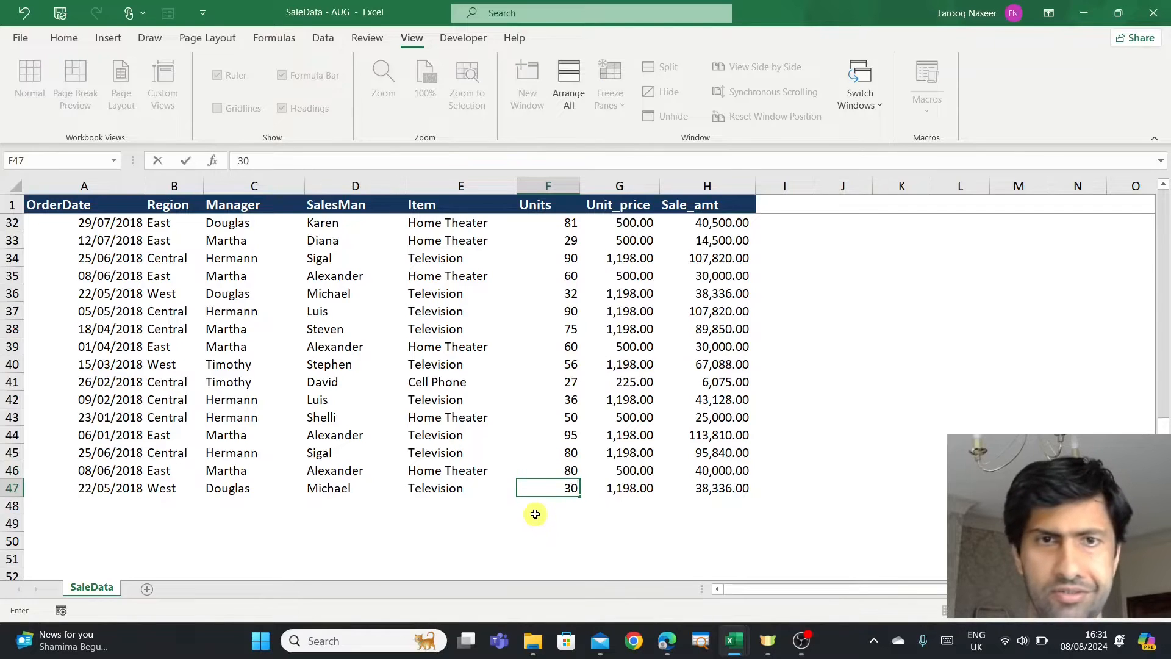
key("Return")
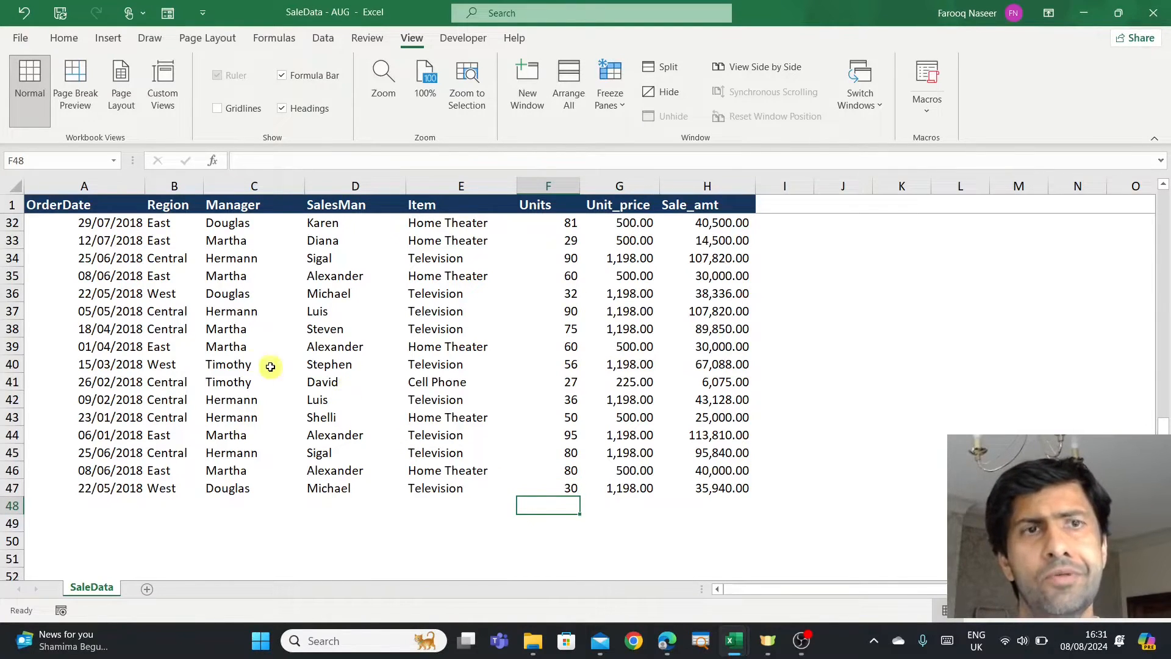
- Delete the entire rows 35 and 36 from the SaleData sheet
scroll(238, 354, "up", 3)
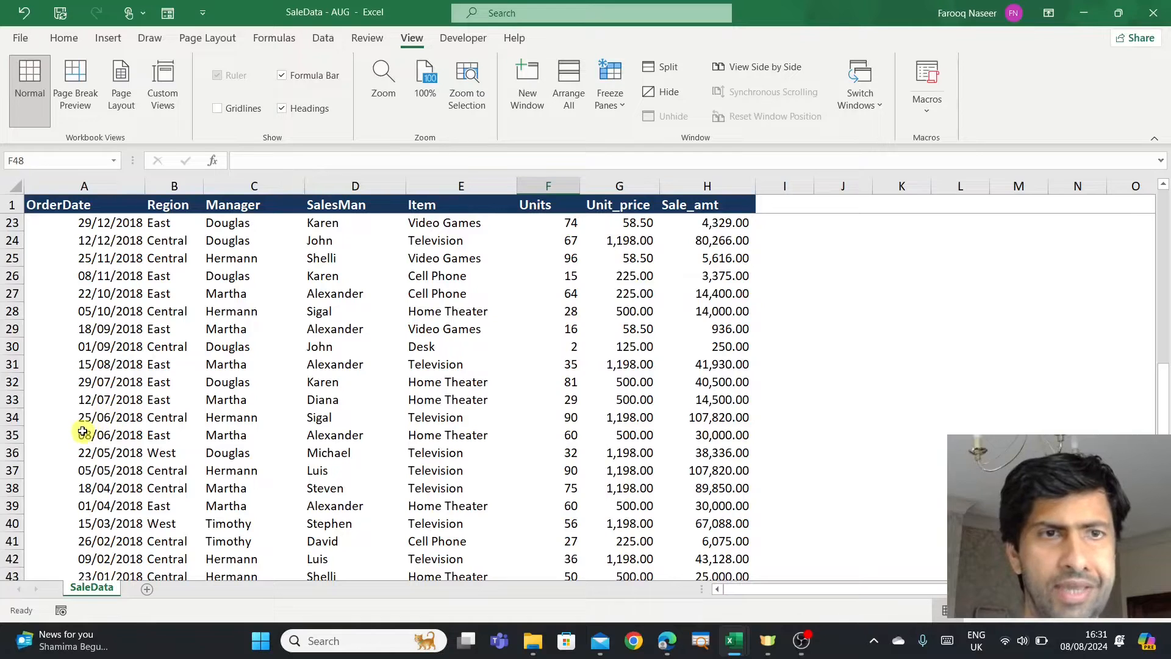
left_click_drag(15, 435, 17, 450)
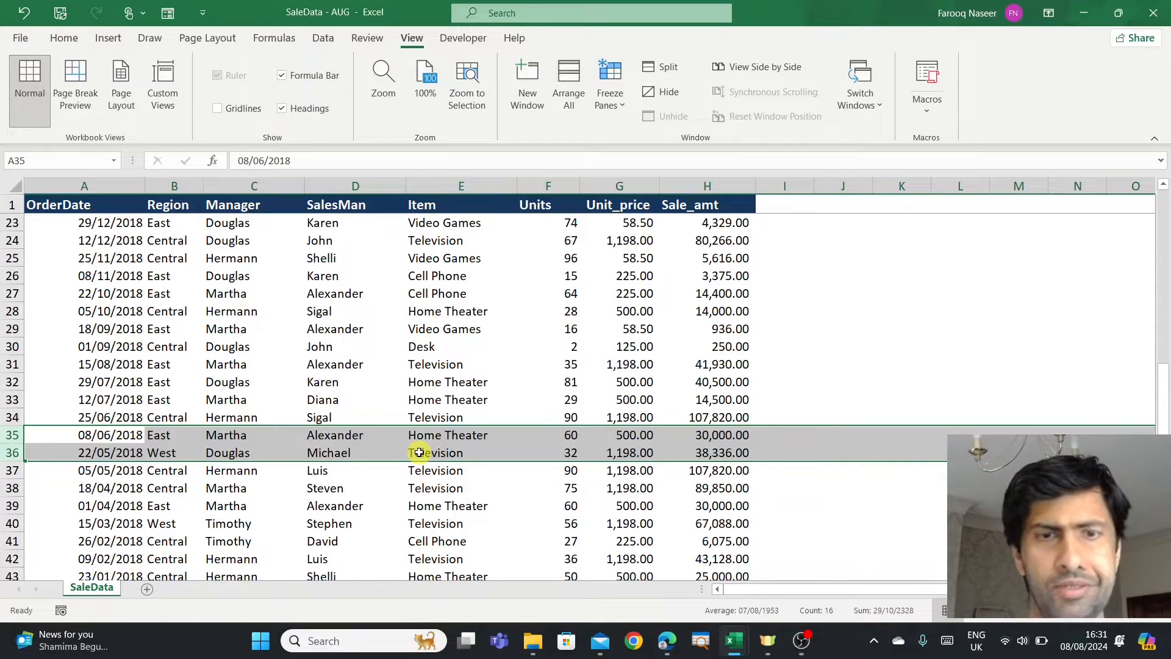
key("ctrl+minus")
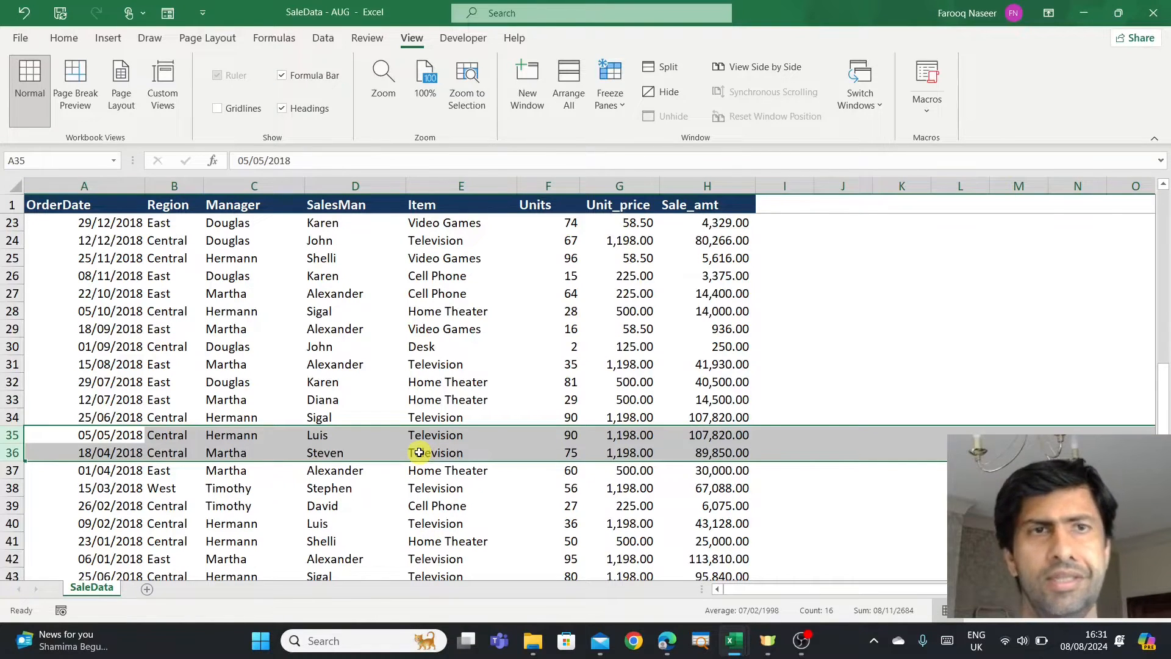
left_click(253, 347)
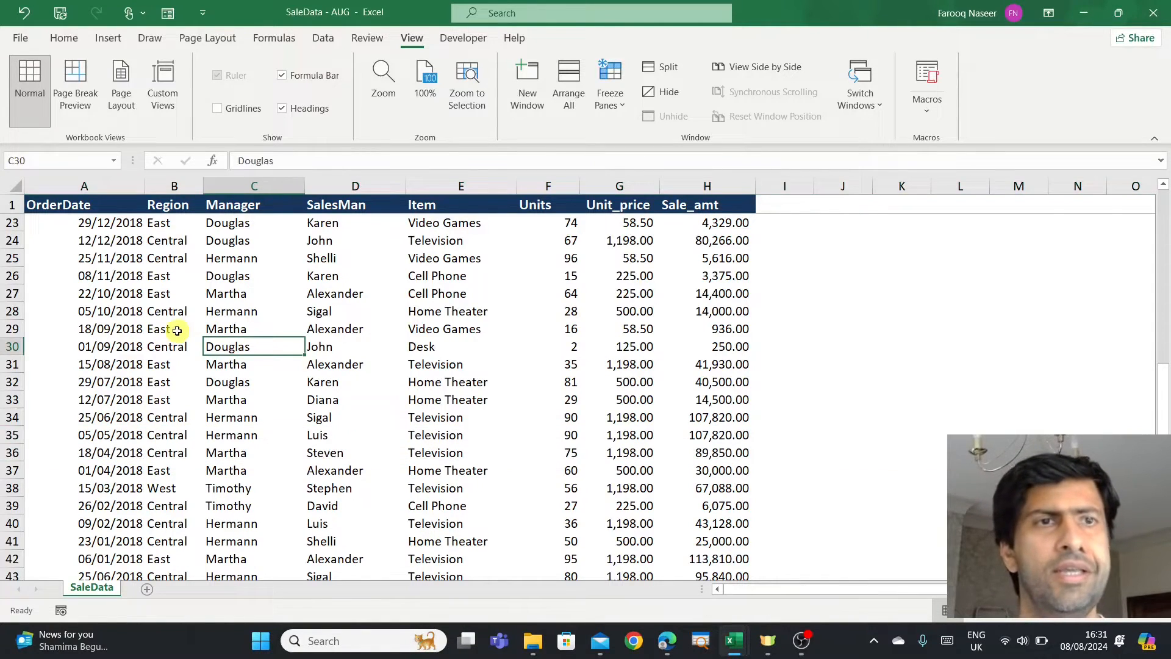
- Save the modified workbook under the new name SaleData - SEP and close it
left_click(36, 40)
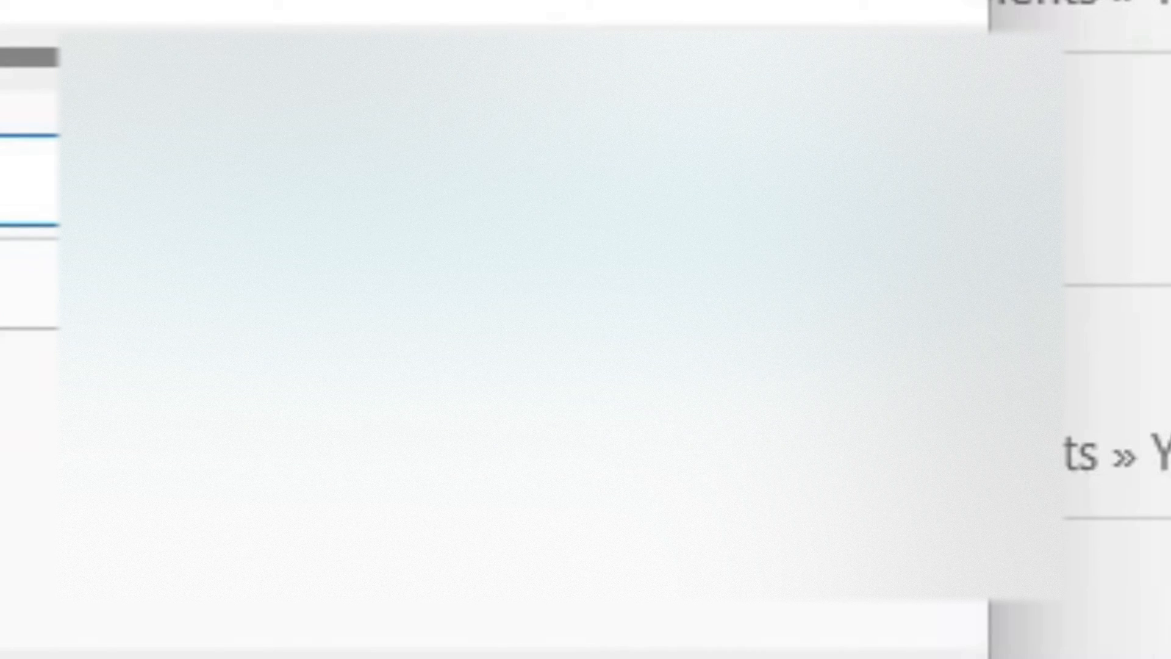
type("E")
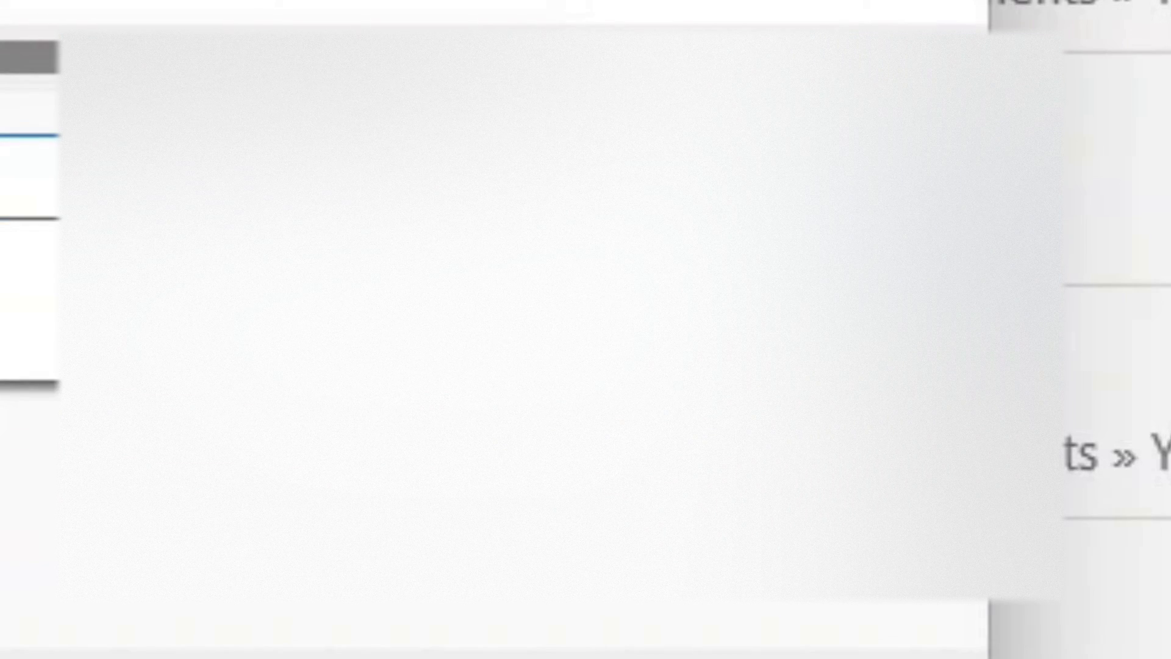
left_click(464, 262)
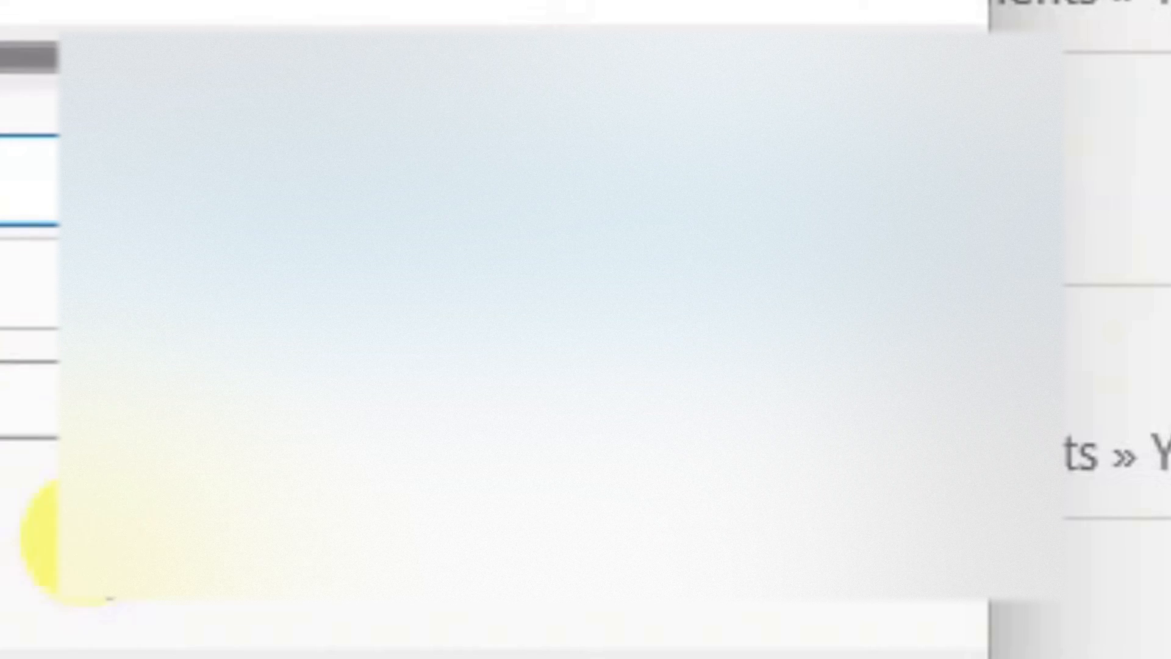
key("Return")
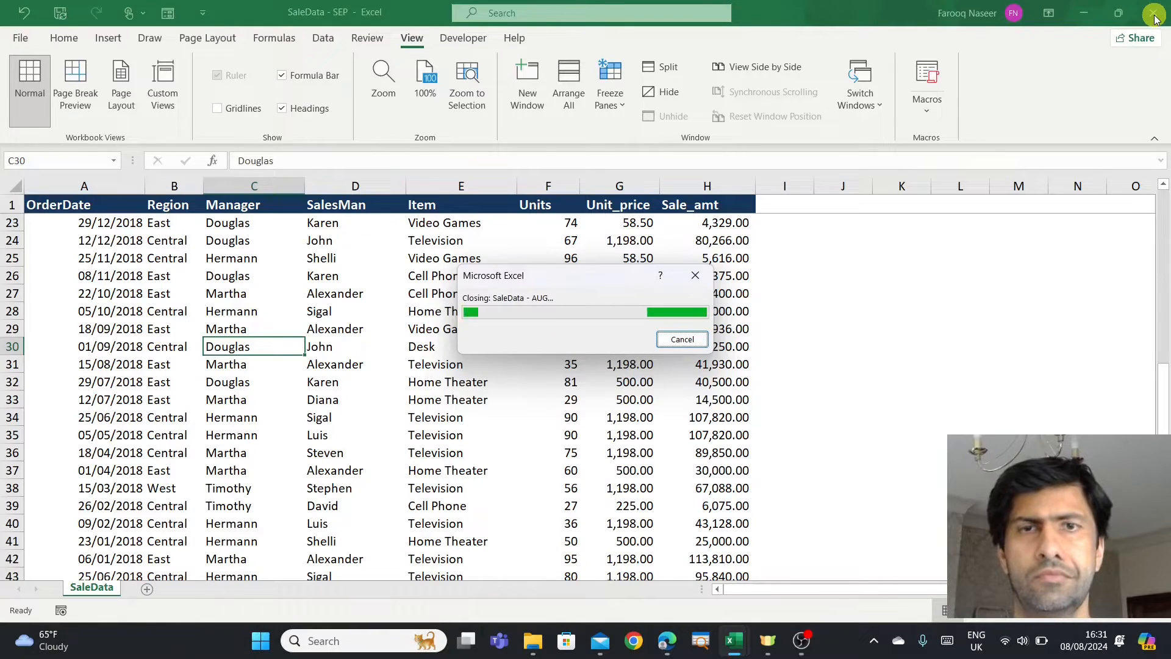
left_click(1153, 13)
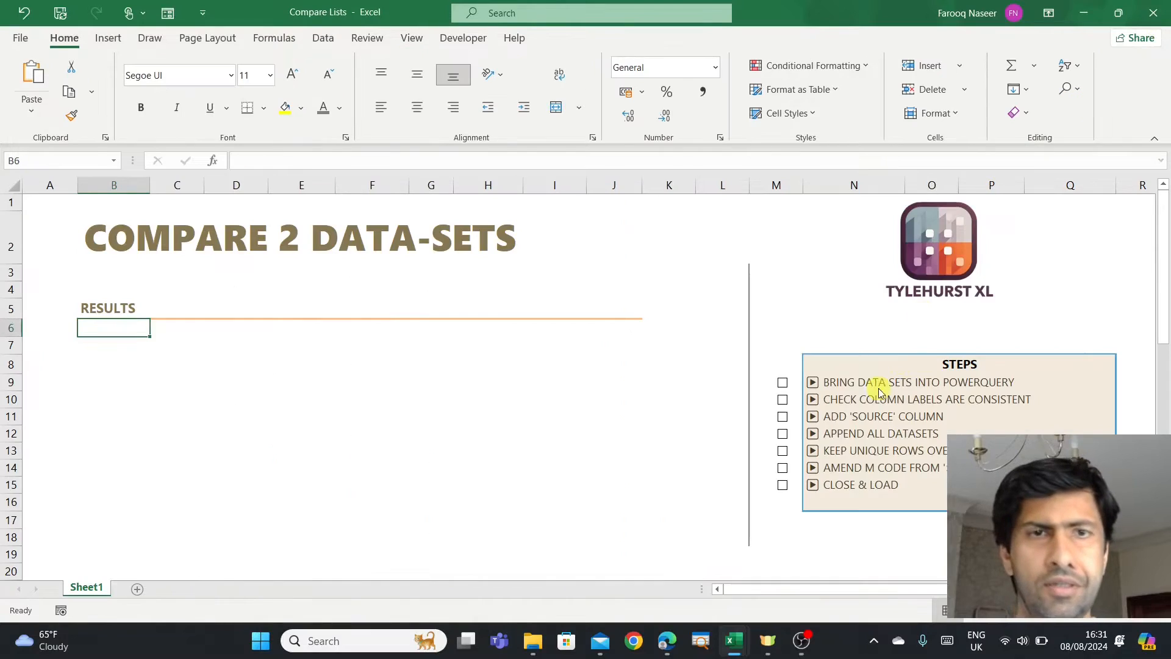
- From cell B7 of Compare Lists, start importing the SaleData - AUG workbook and choose its SaleData sheet as the source
left_click(119, 343)
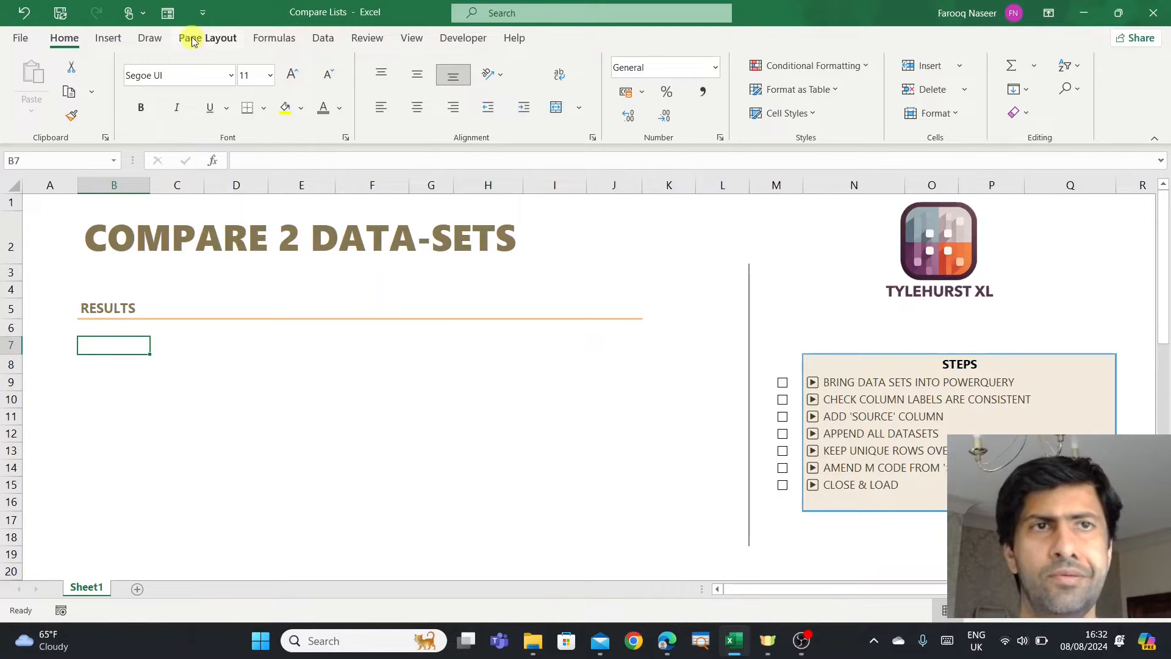
left_click(330, 40)
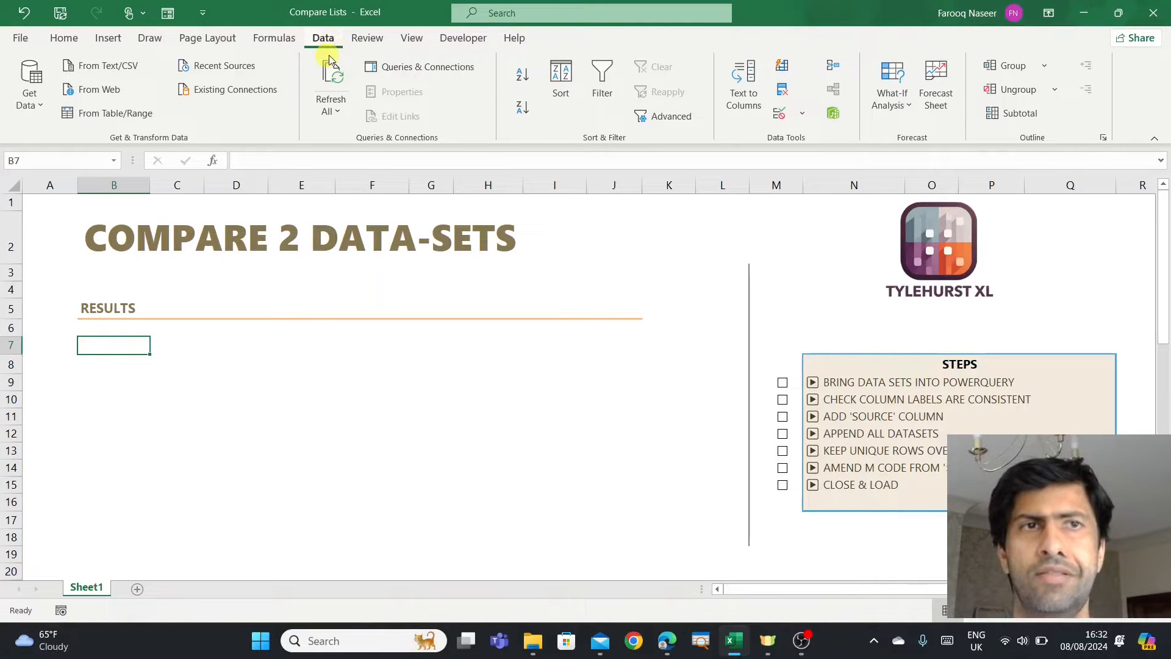
left_click(31, 100)
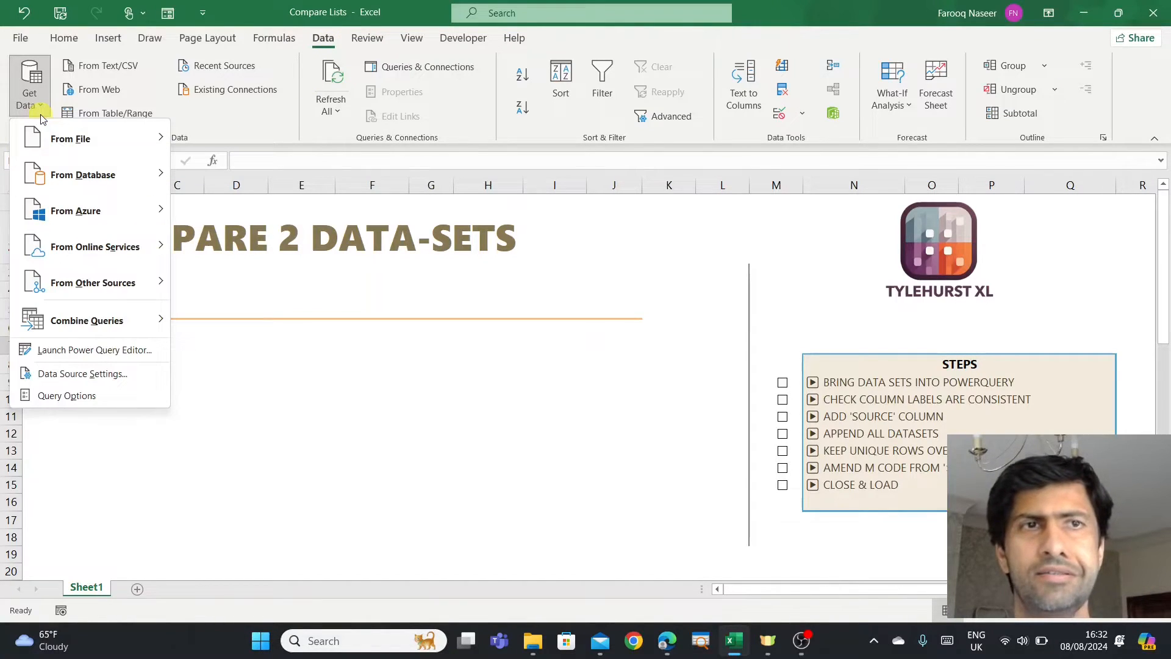
mouse_move(90, 148)
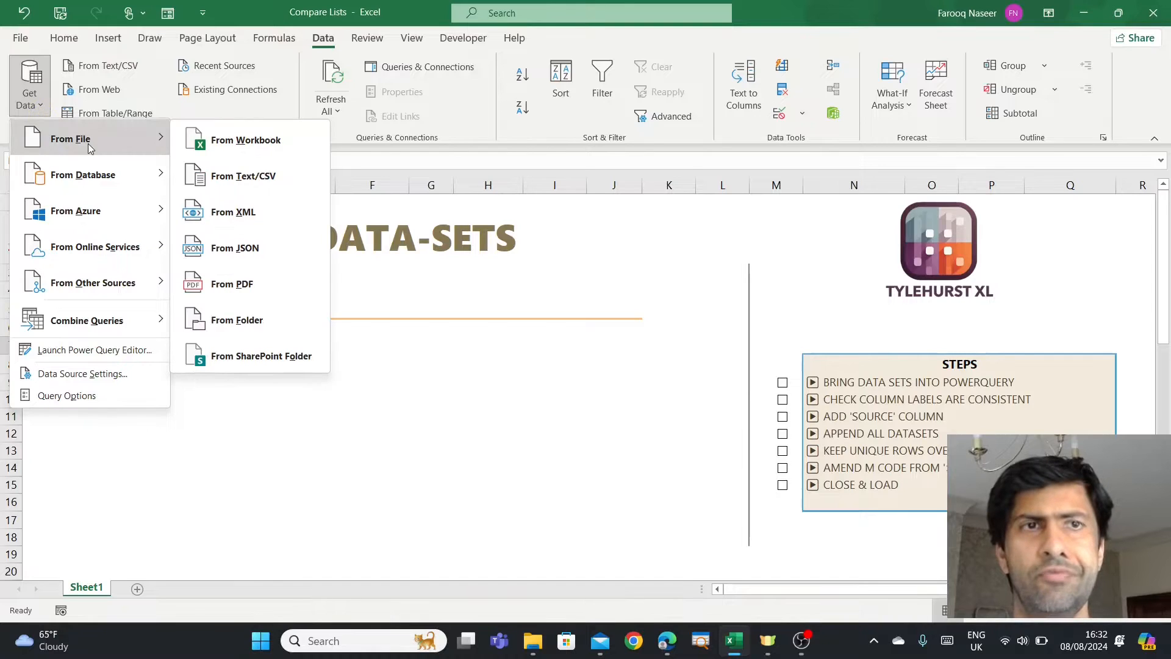
left_click(244, 141)
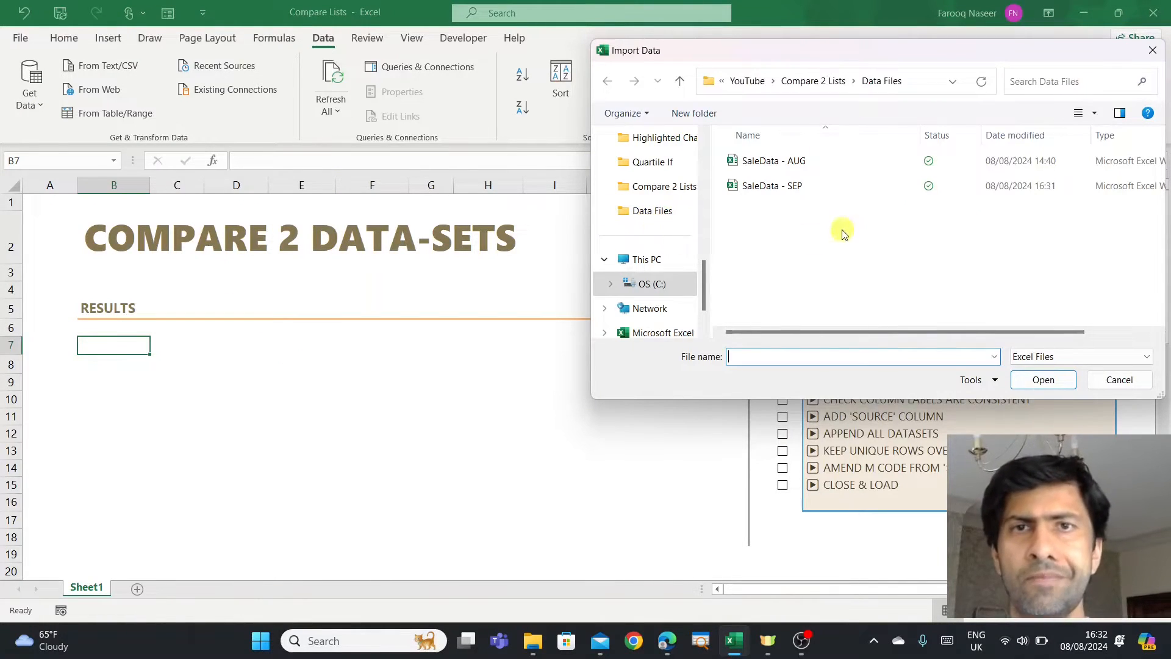
left_click(776, 170)
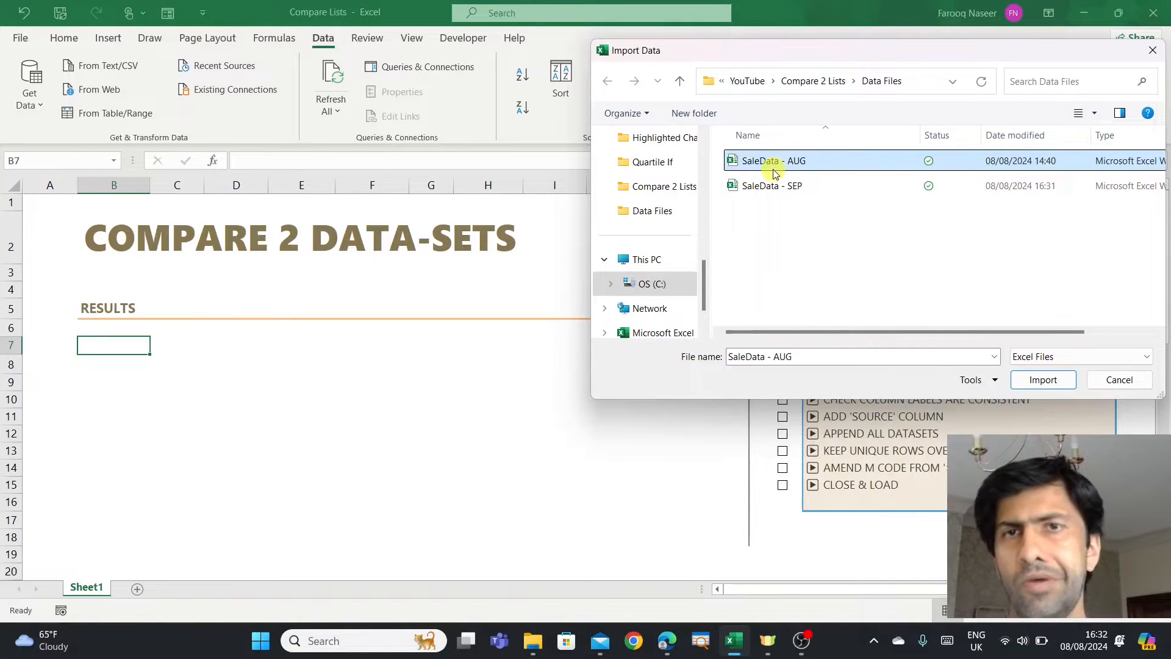
left_click(1037, 381)
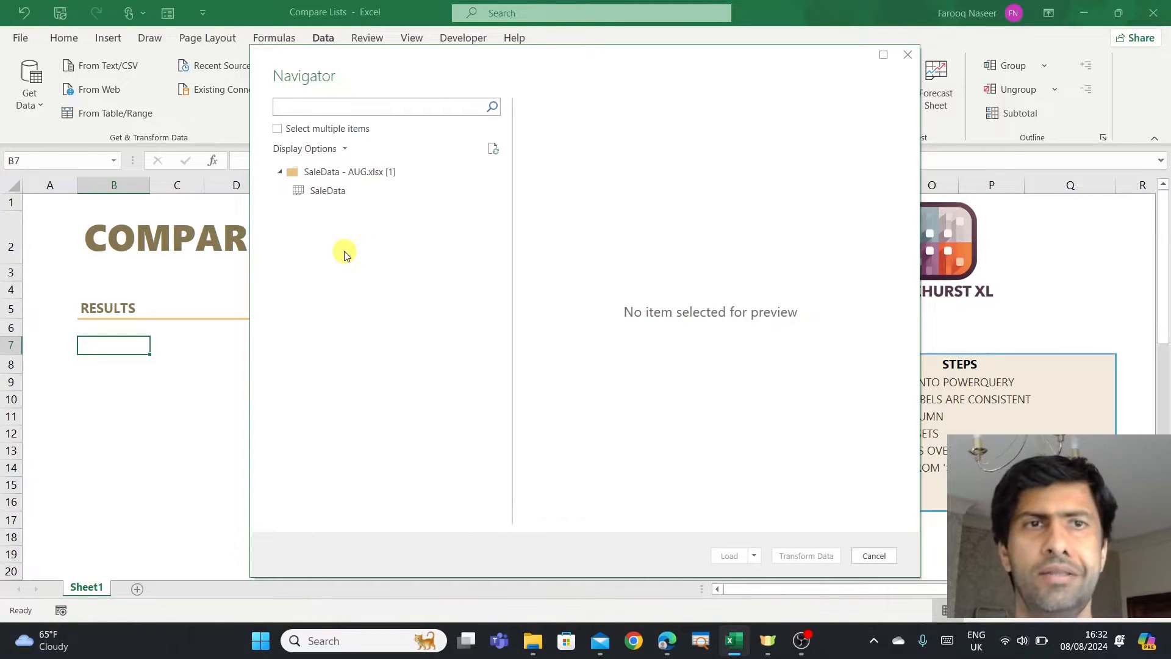
left_click(325, 190)
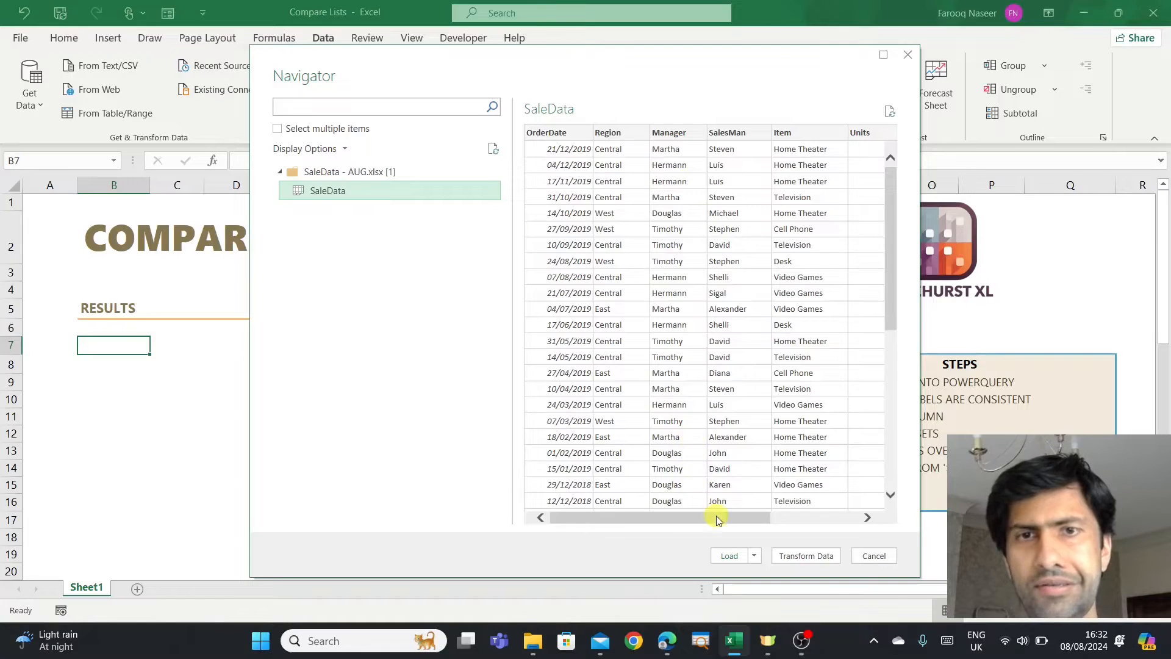
left_click_drag(720, 518, 676, 515)
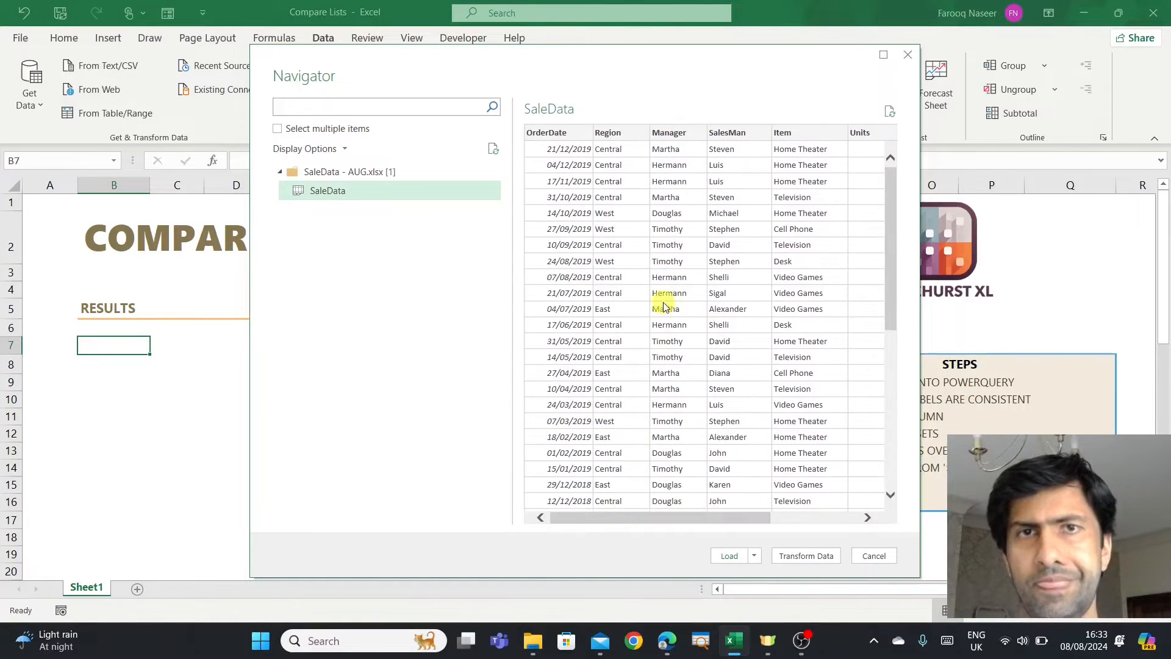
- Load the August SaleData sheet as a query with the Only Create Connection option
left_click(756, 556)
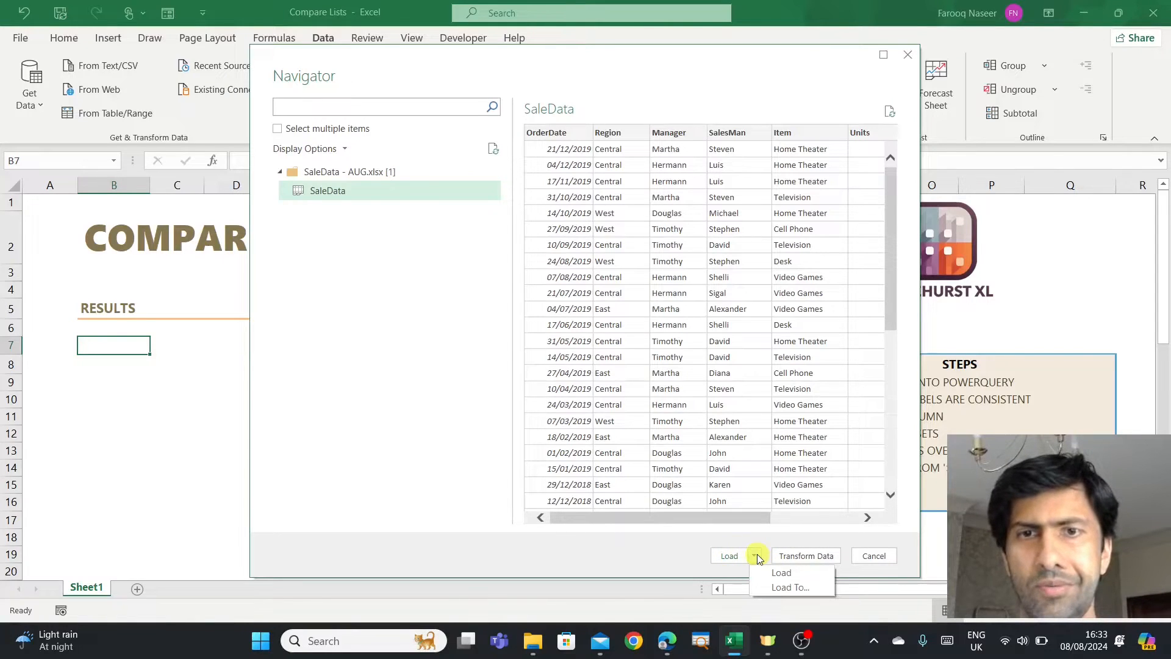
left_click(782, 587)
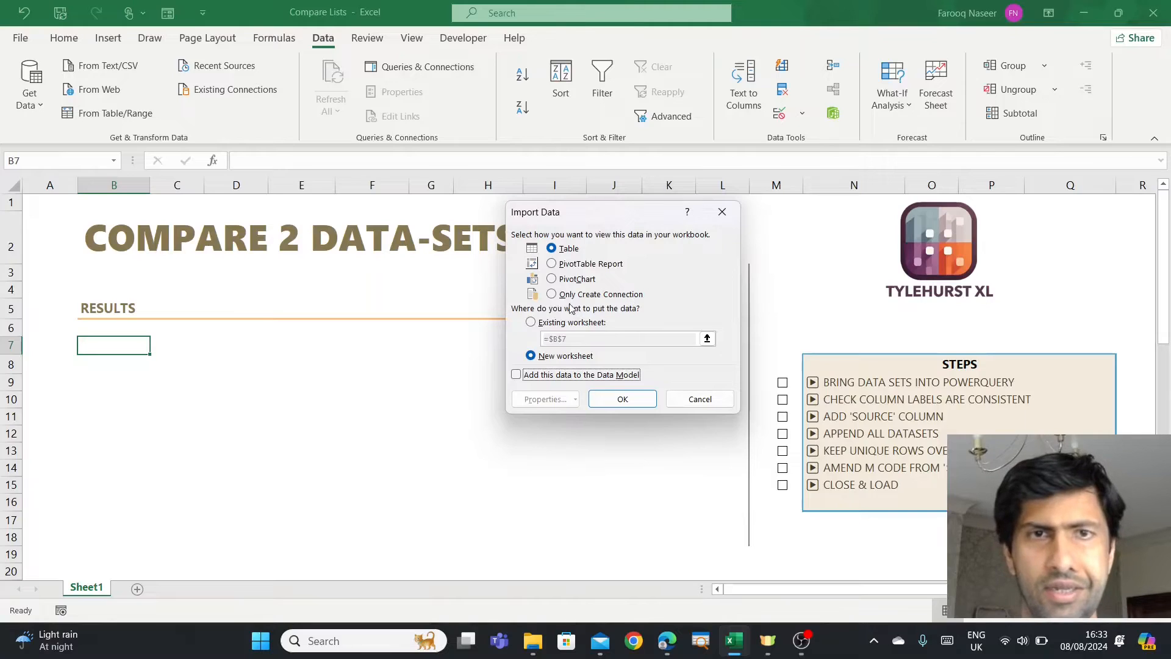
left_click(560, 296)
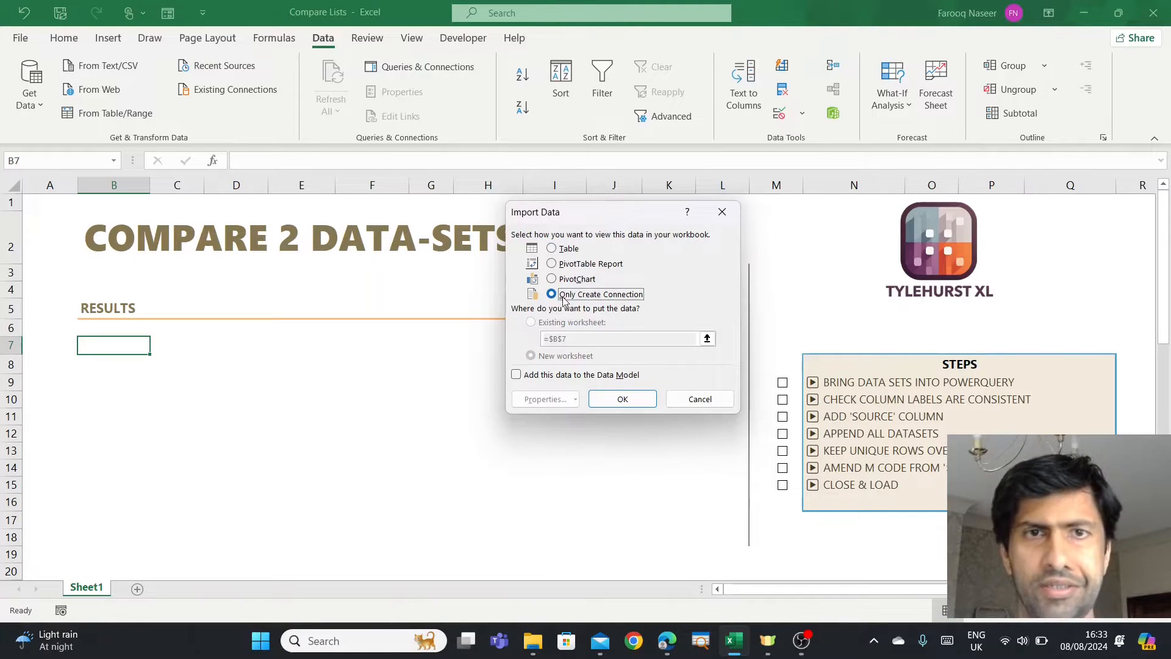
left_click(623, 398)
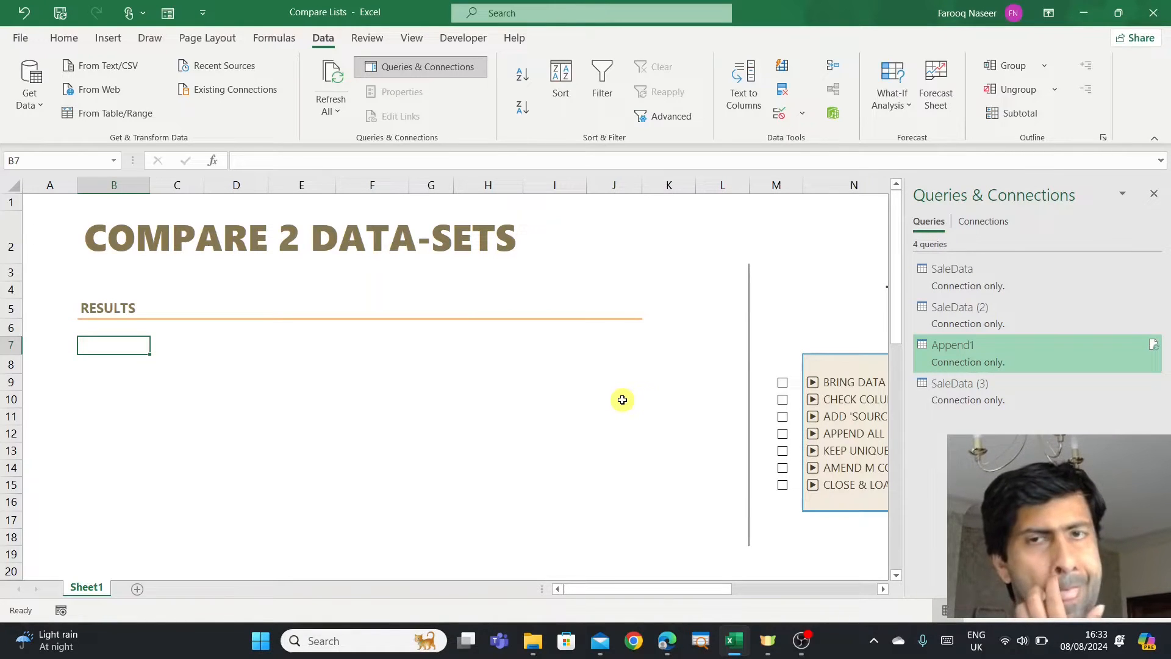
- Delete the old queries SaleData, SaleData (2) and Append1 from the workbook
left_click(951, 278)
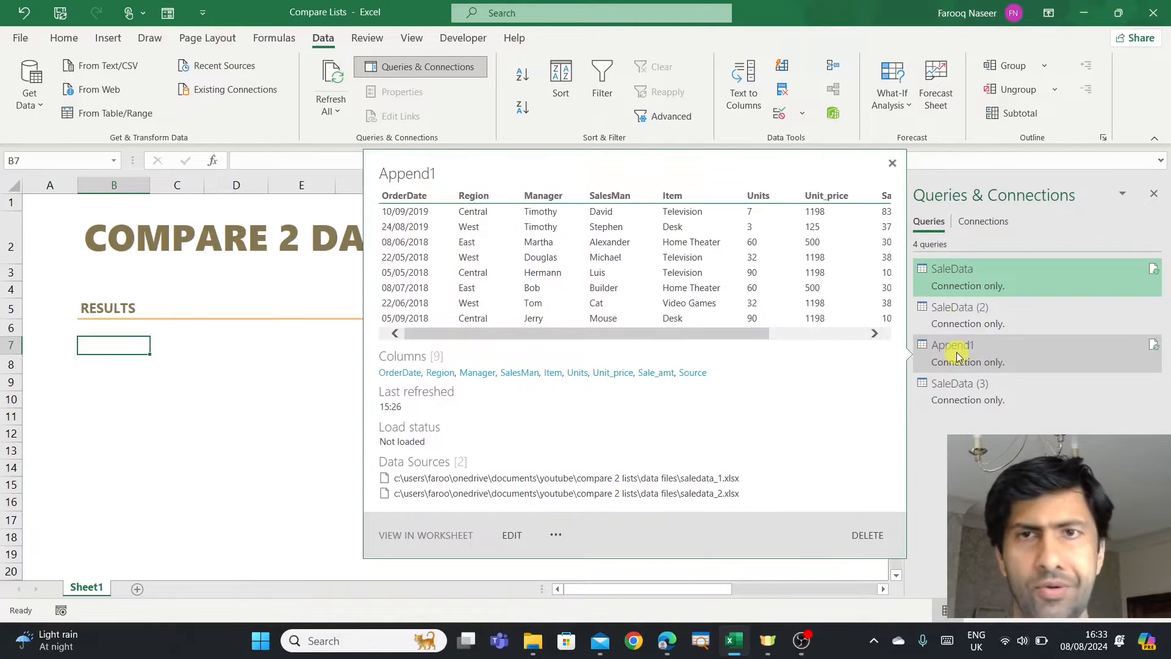
left_click(958, 357, "shift")
right_click(975, 295)
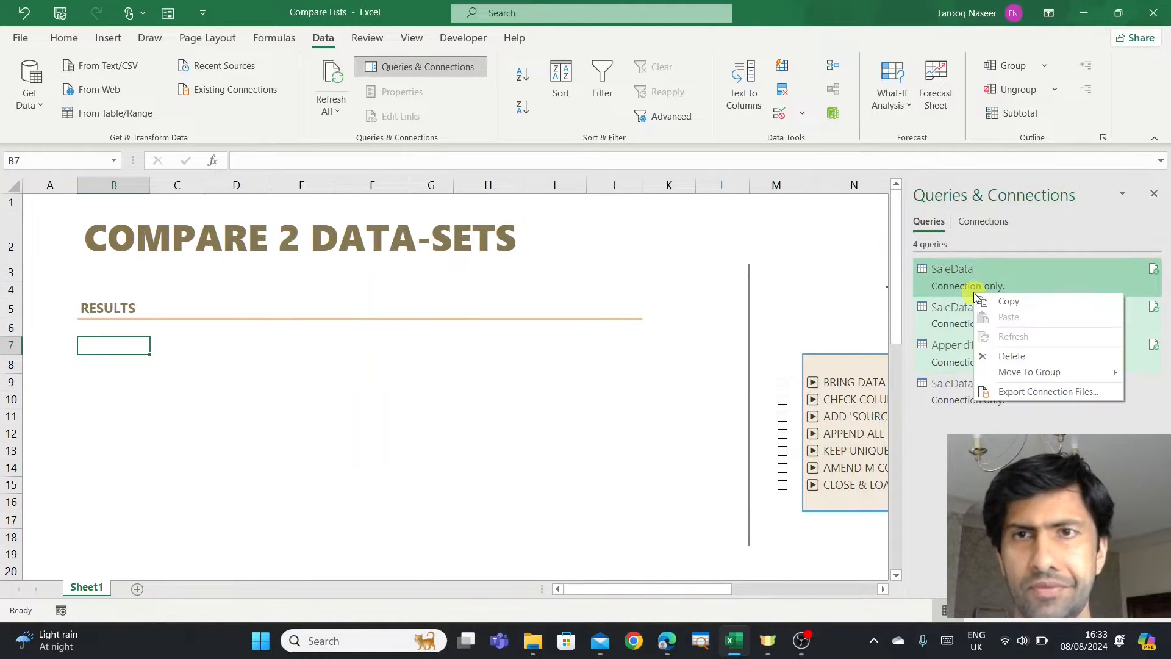
left_click(1014, 357)
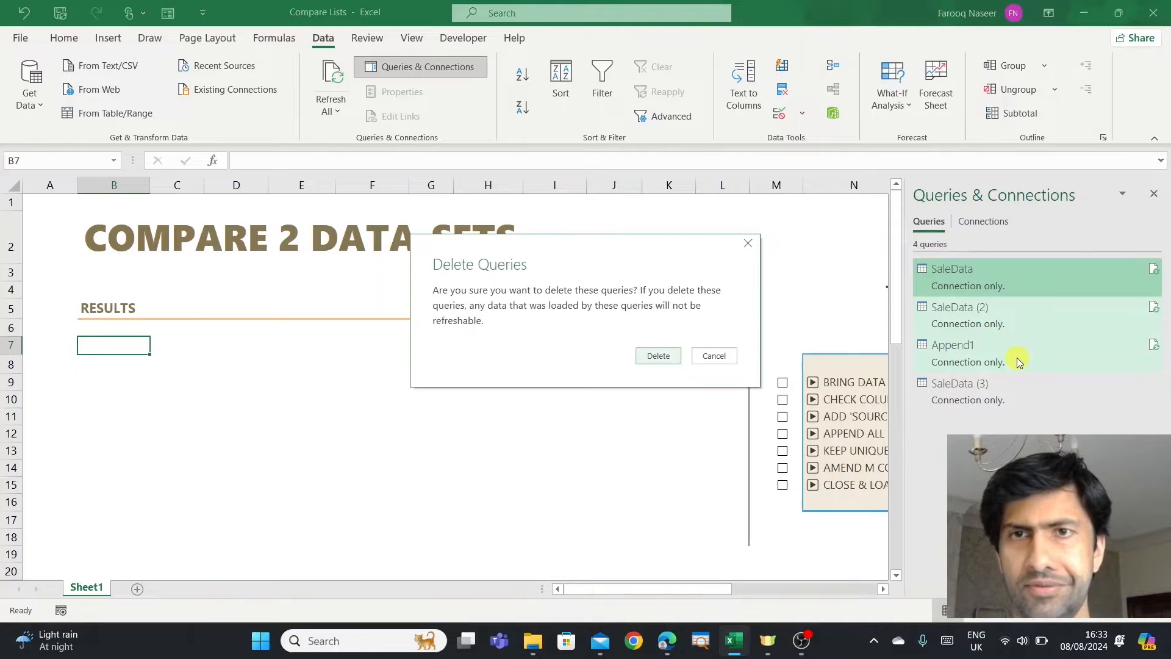
left_click(659, 356)
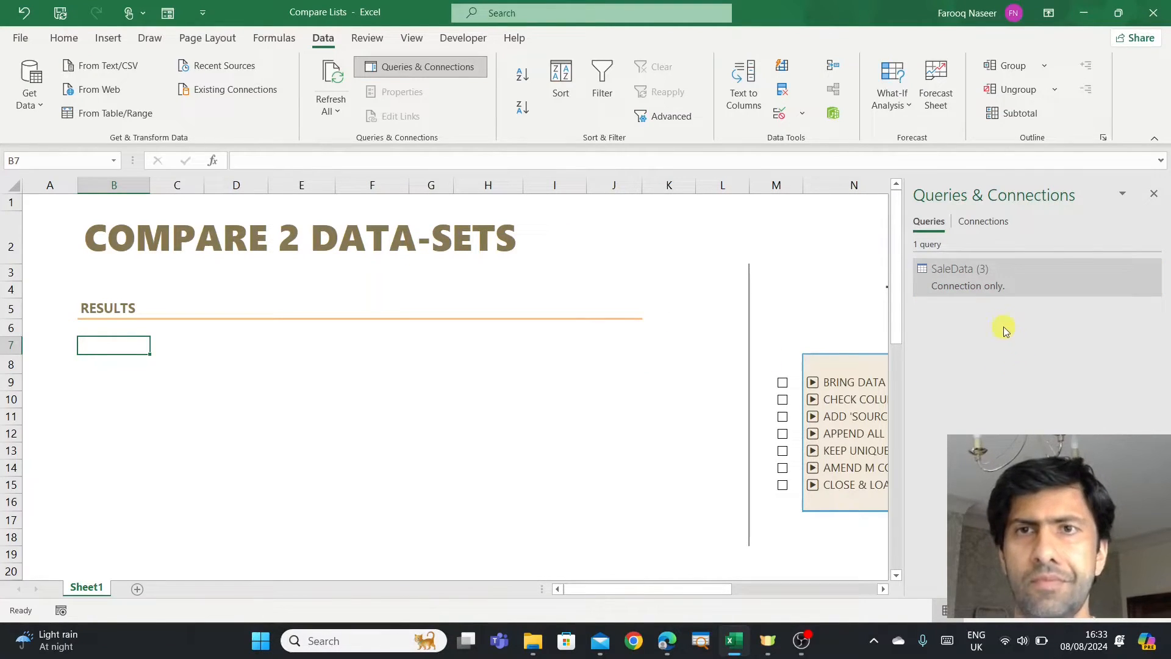
- Hide the workbook's list of queries and connections and show it again
right_click(977, 273)
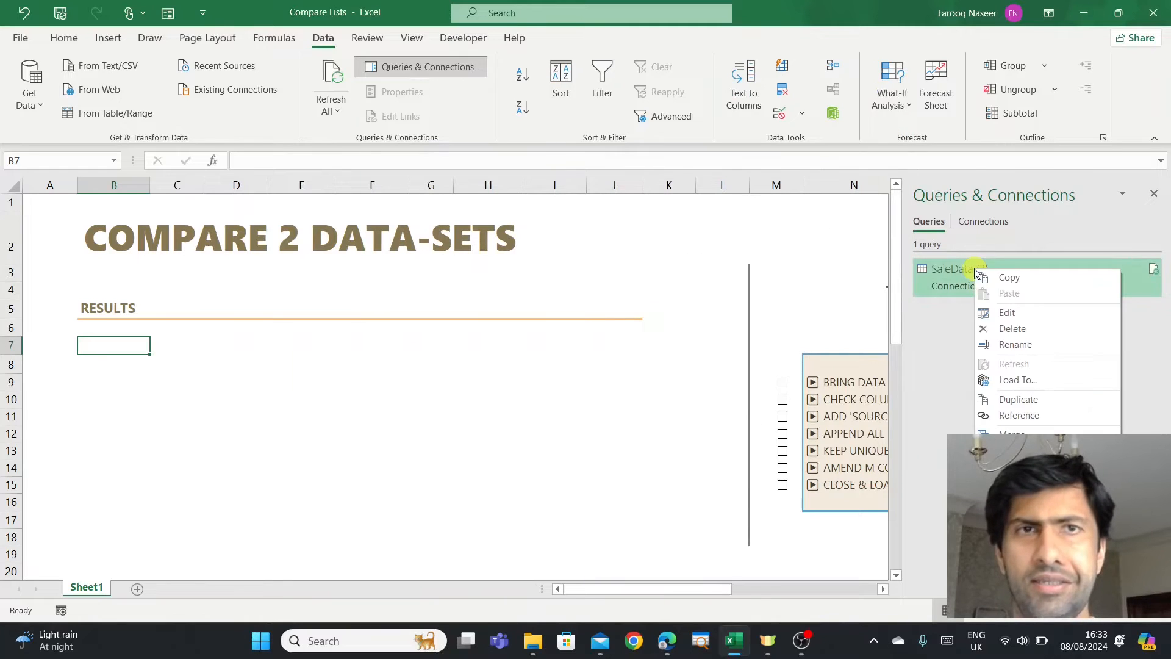
left_click(1153, 194)
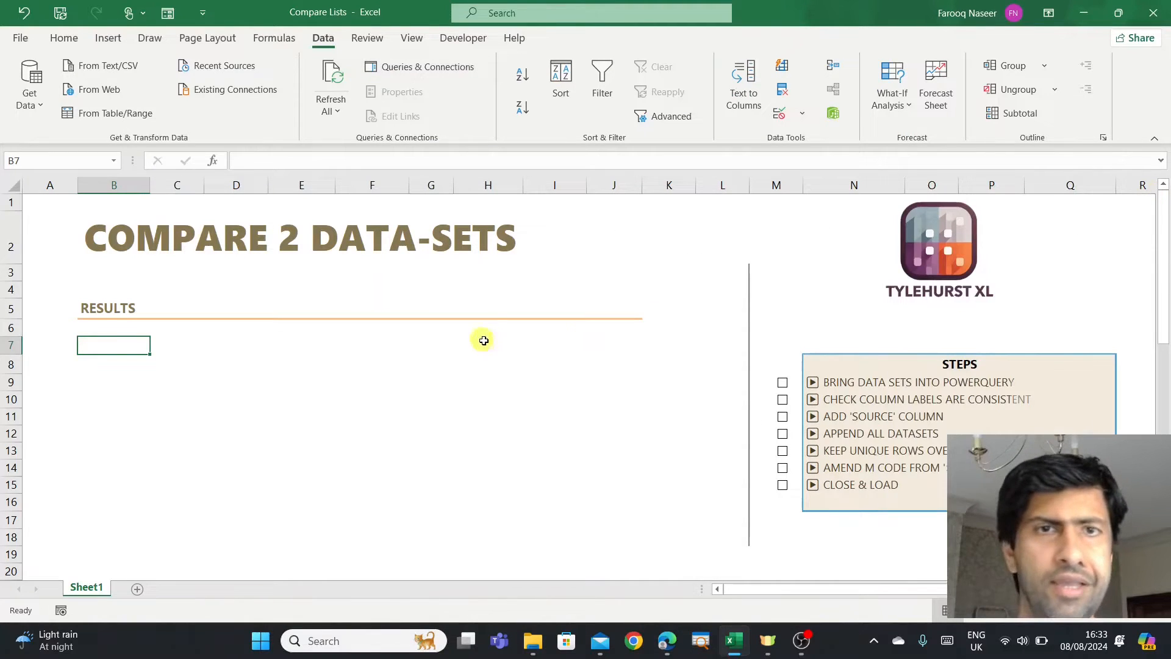
left_click(516, 292)
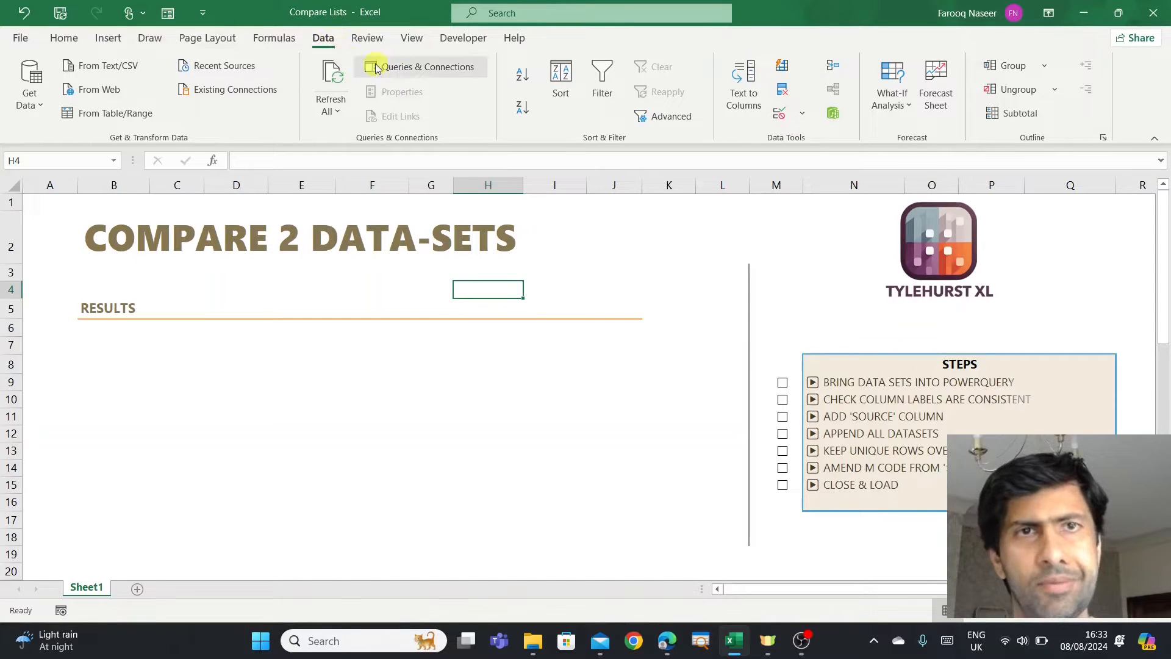
left_click(440, 72)
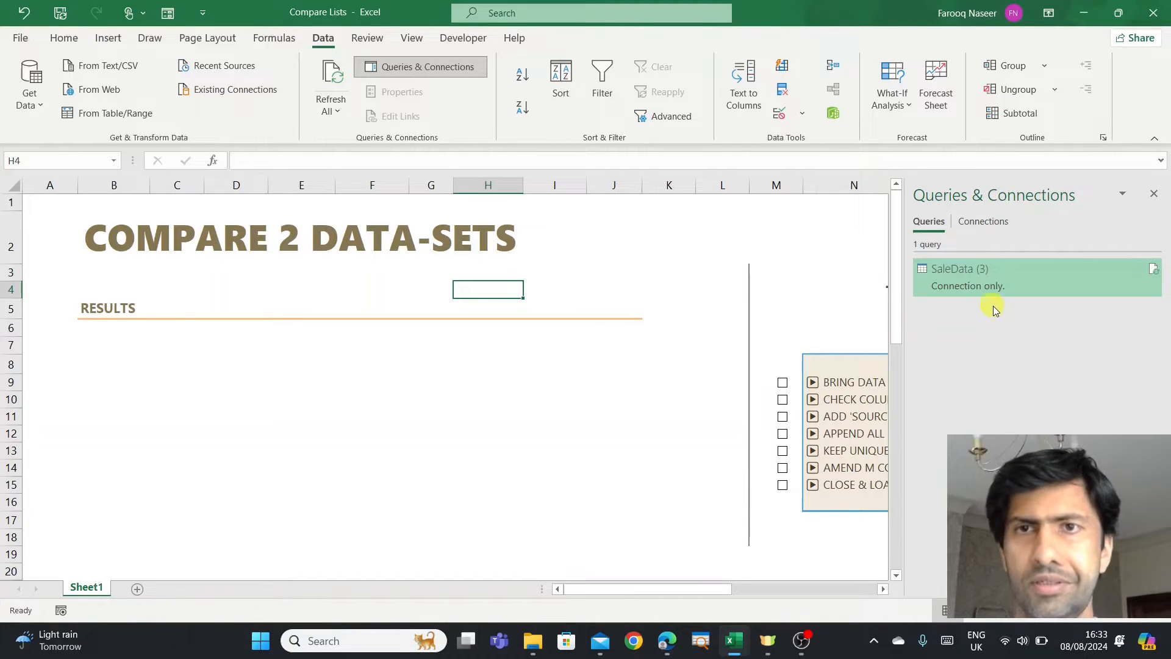
- Rename the August query SaleData (3) as SaleData - AUG
right_click(971, 273)
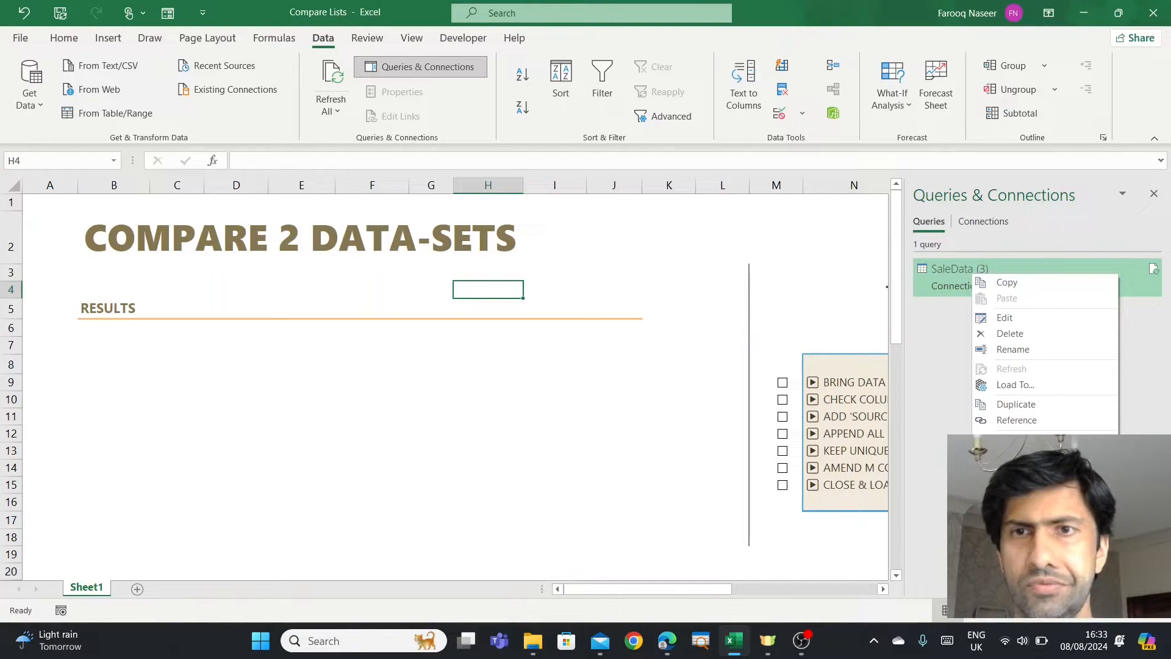
left_click(1014, 349)
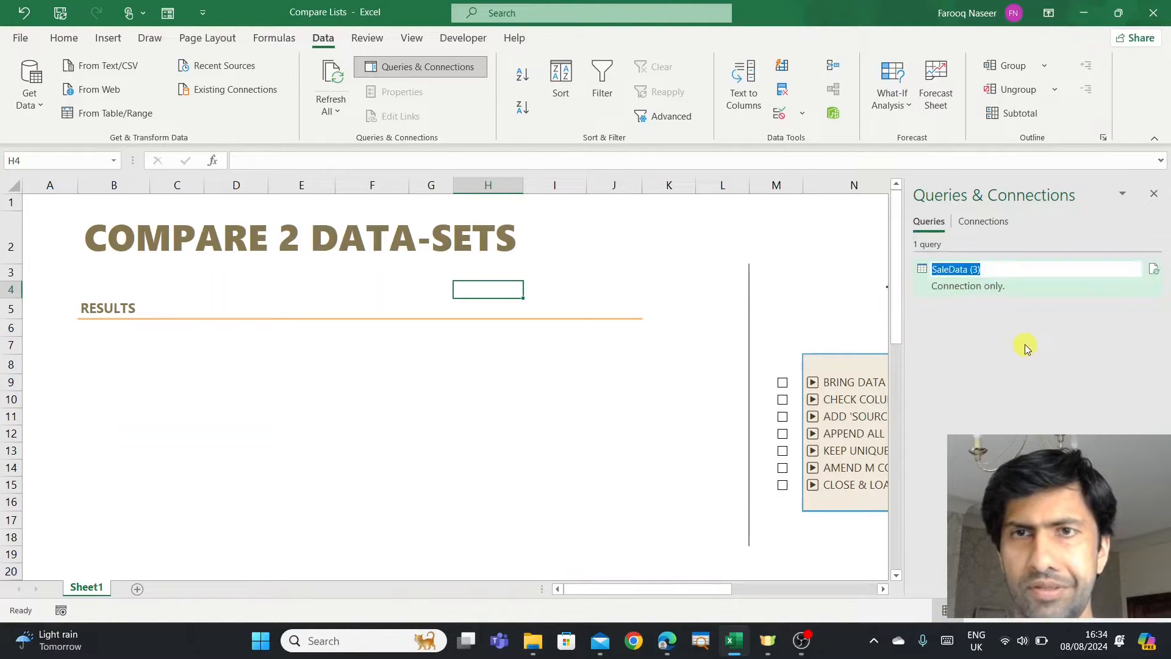
left_click(1057, 274)
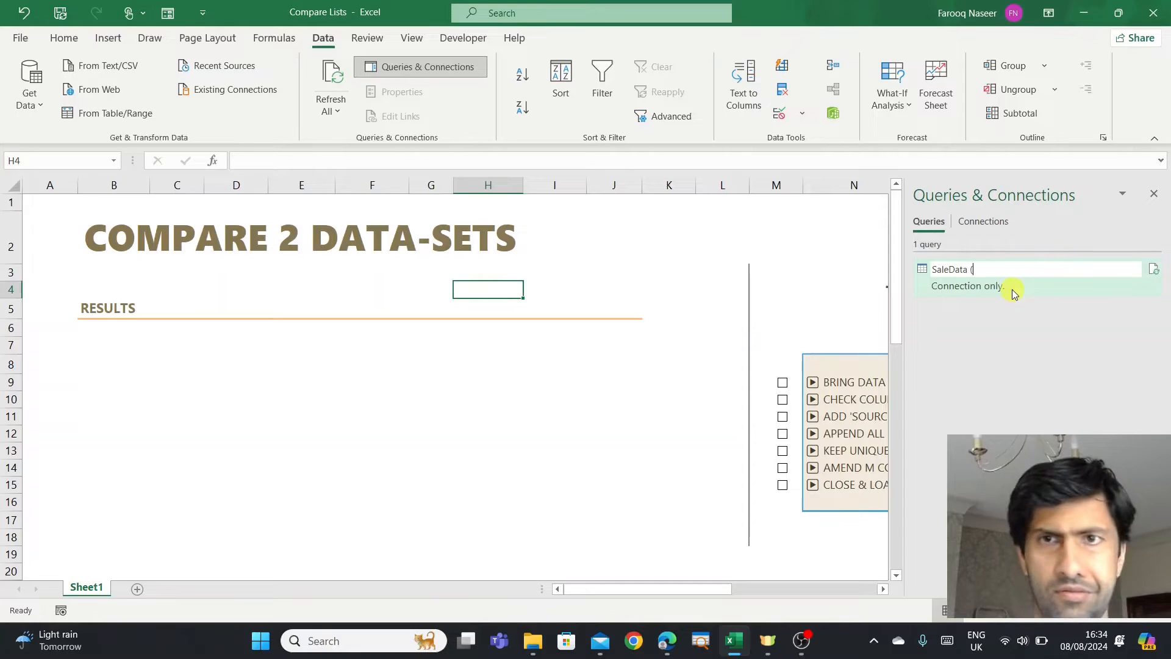
key("BackSpace")
key("BackSpace")
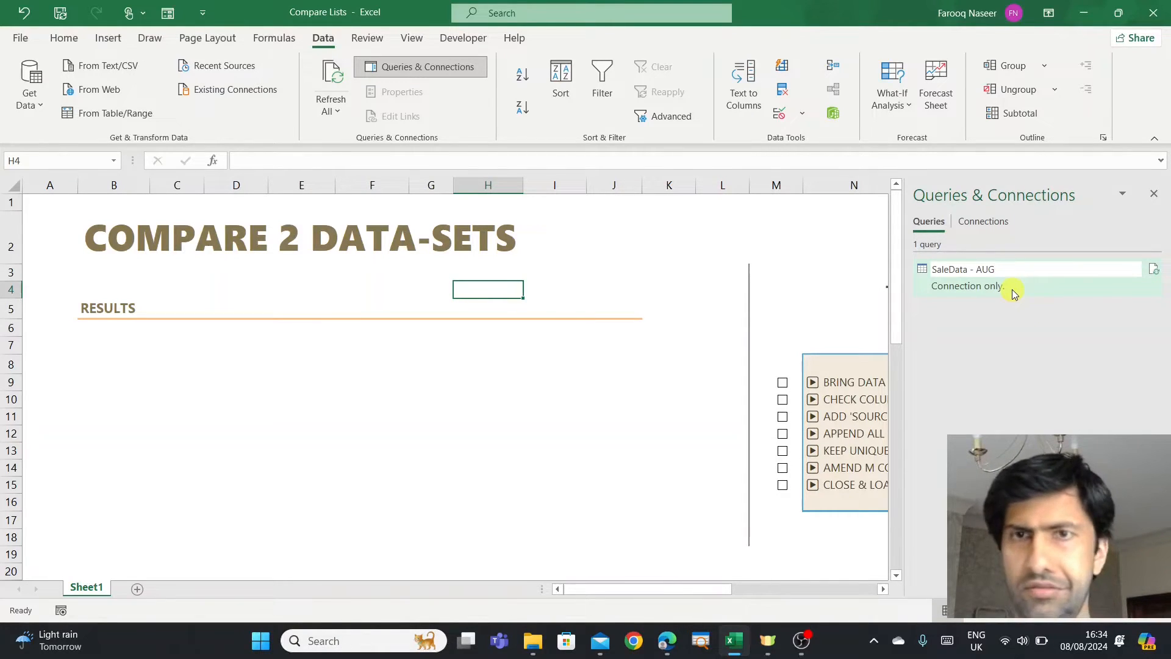
key("Return")
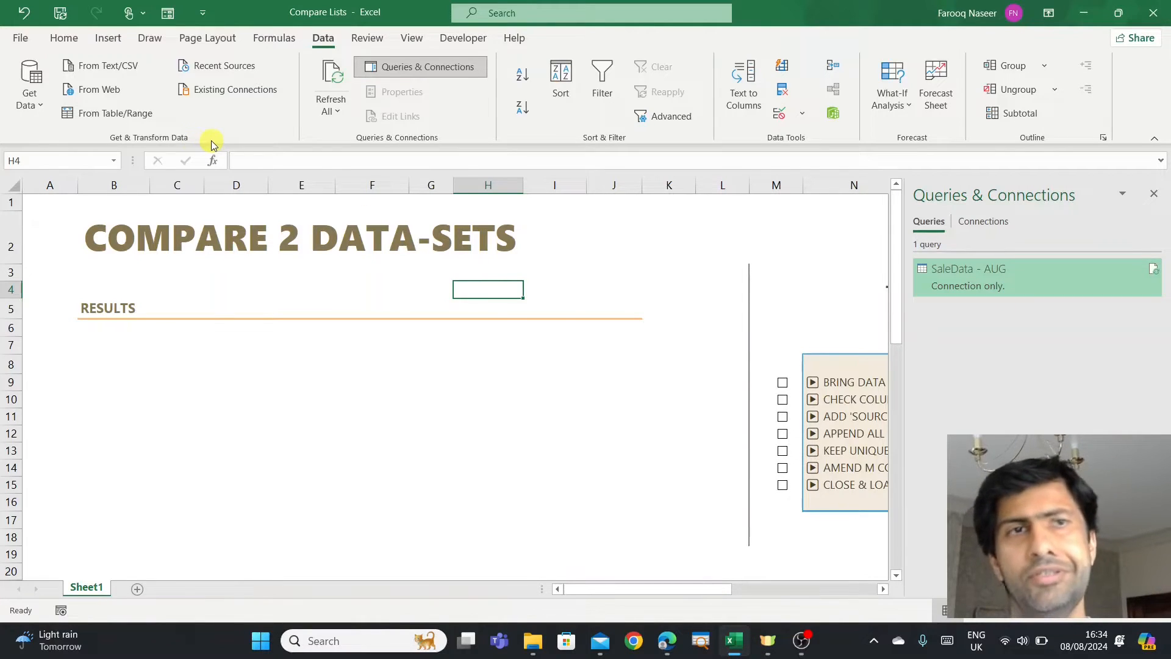
- Start importing the SaleData - SEP workbook and choose its SaleData sheet as the source
left_click(40, 107)
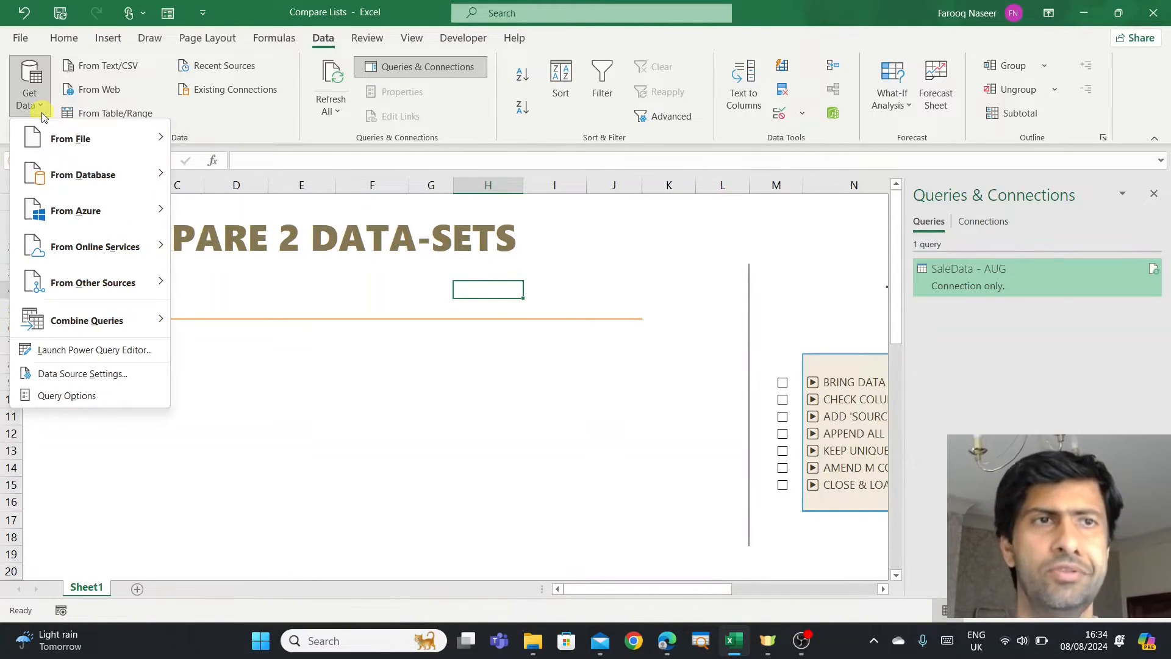
mouse_move(78, 140)
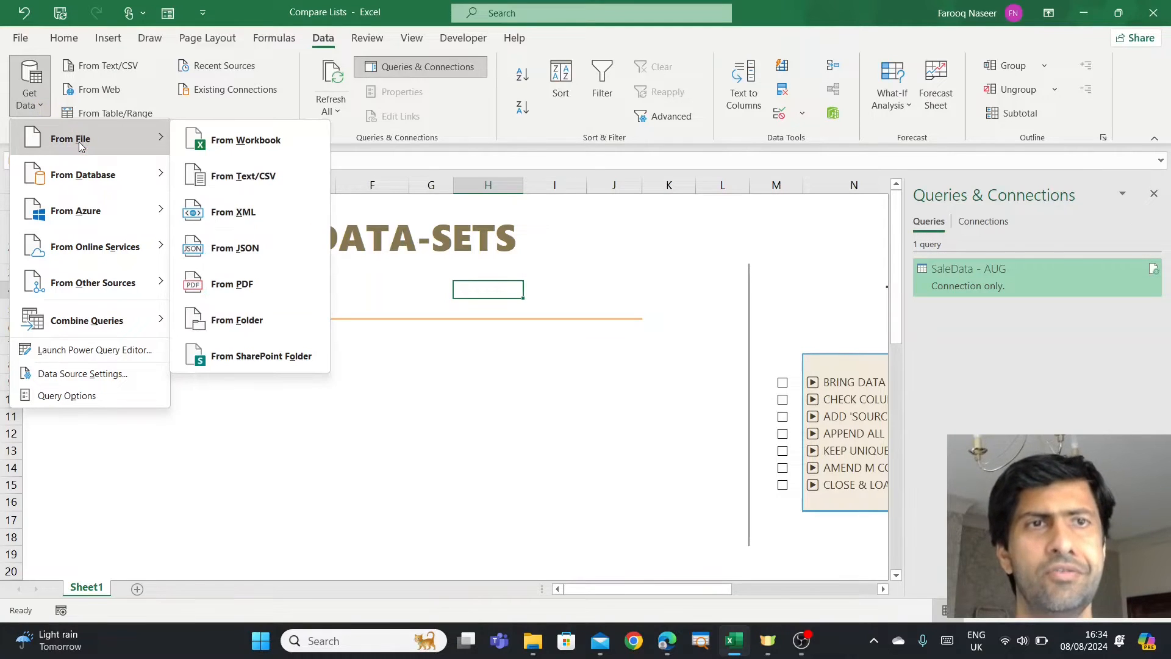
left_click(235, 145)
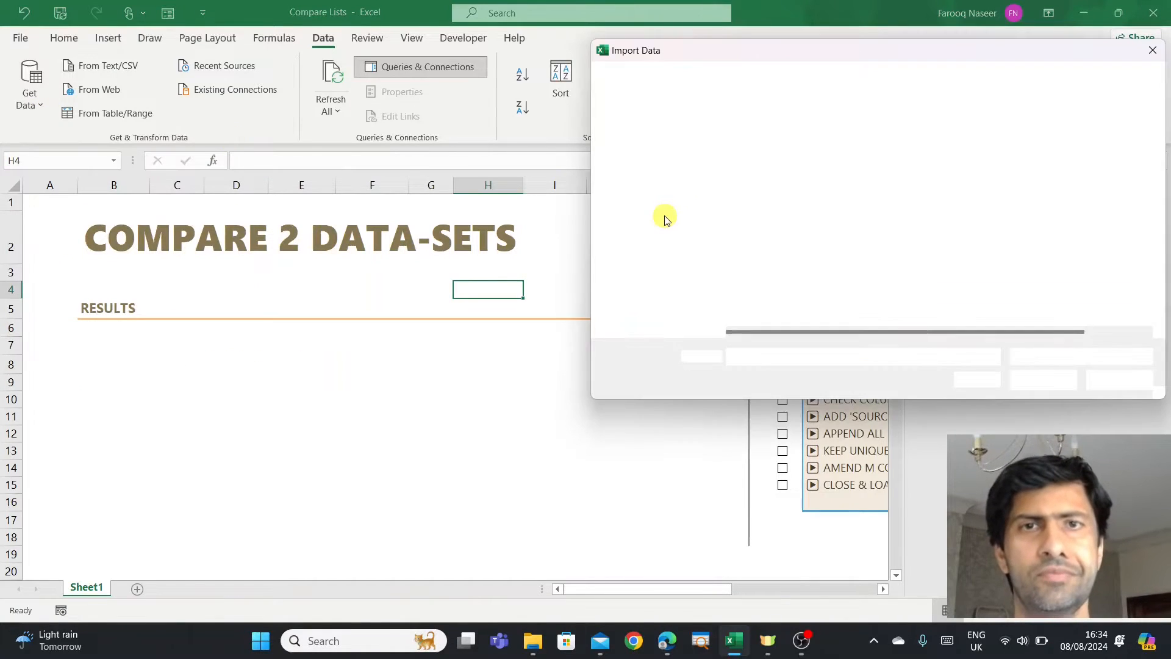
left_click(791, 194)
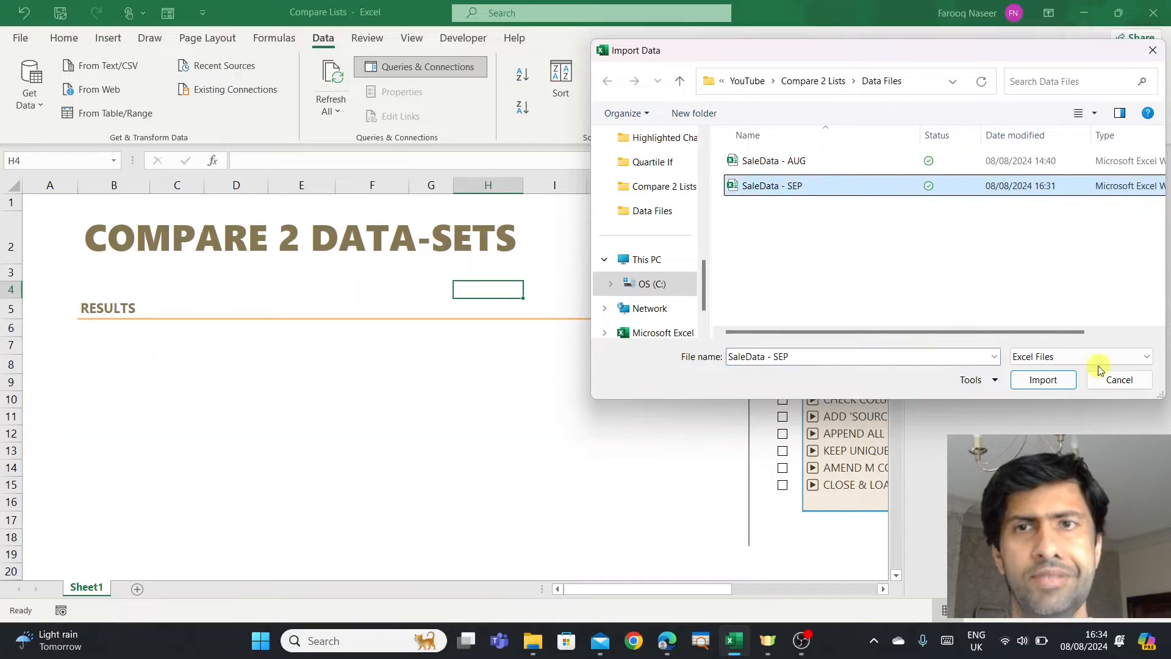
left_click(1045, 379)
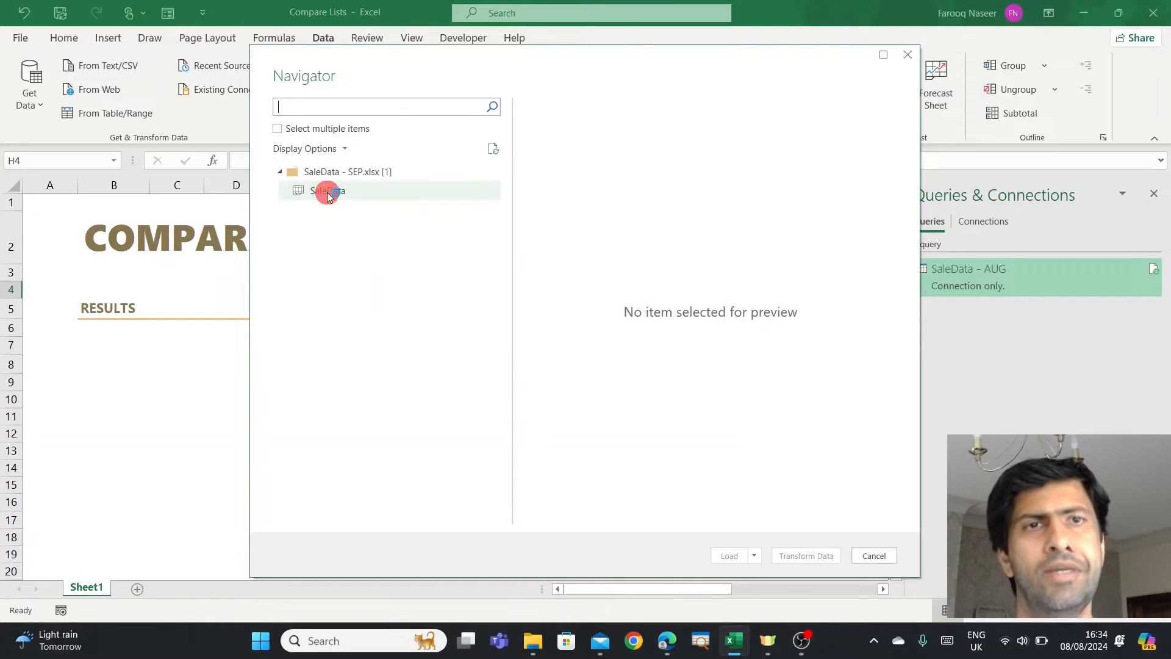
left_click(327, 191)
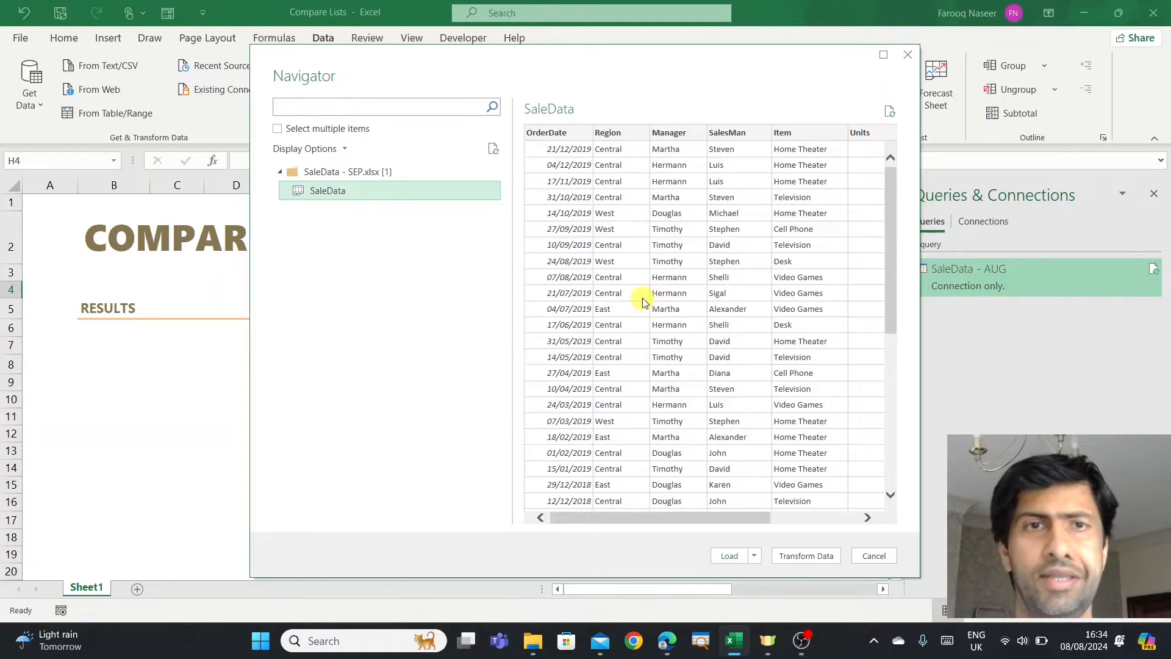
- Load the September SaleData sheet as a query with the Only Create Connection option
left_click(755, 558)
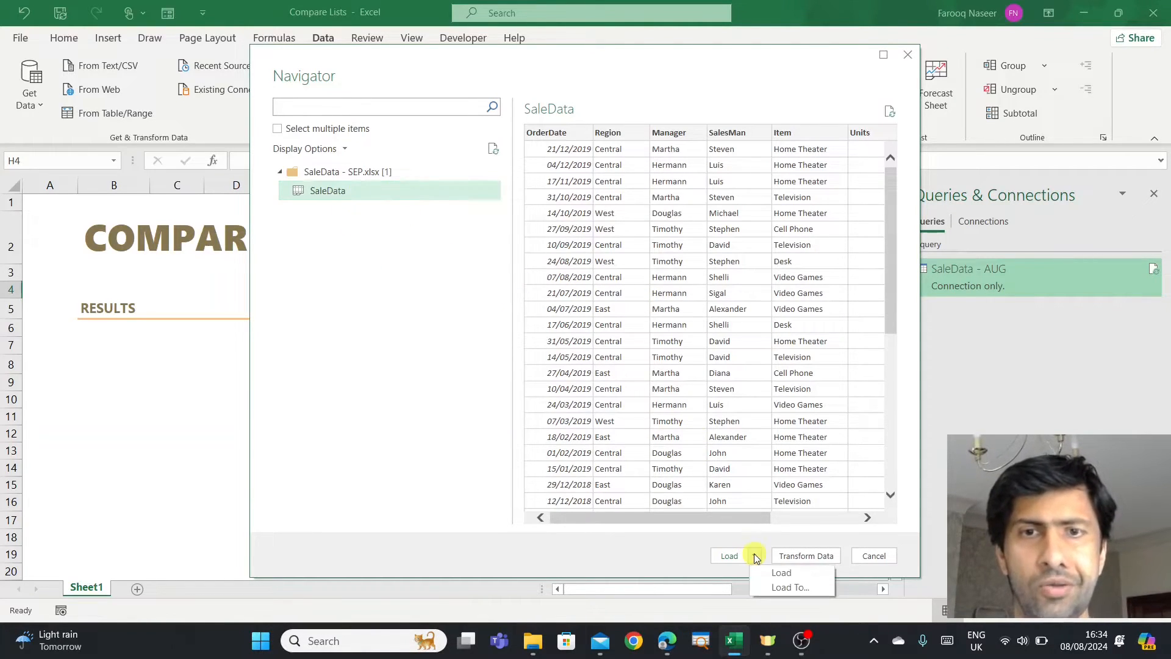
left_click(779, 585)
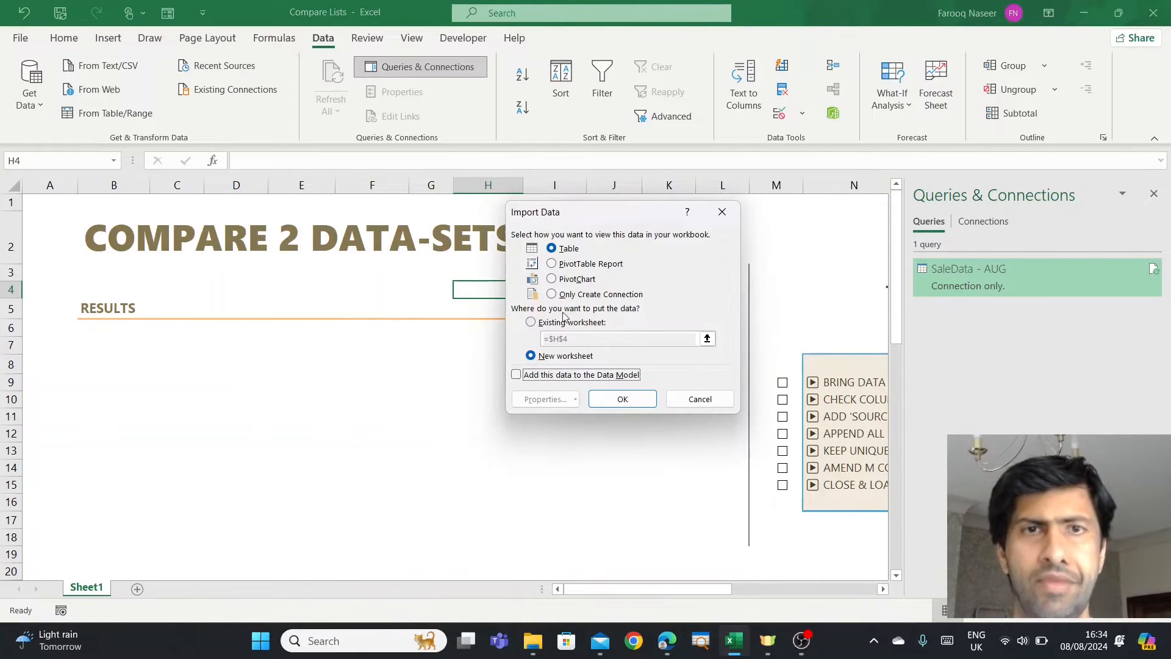
left_click(553, 294)
left_click(617, 401)
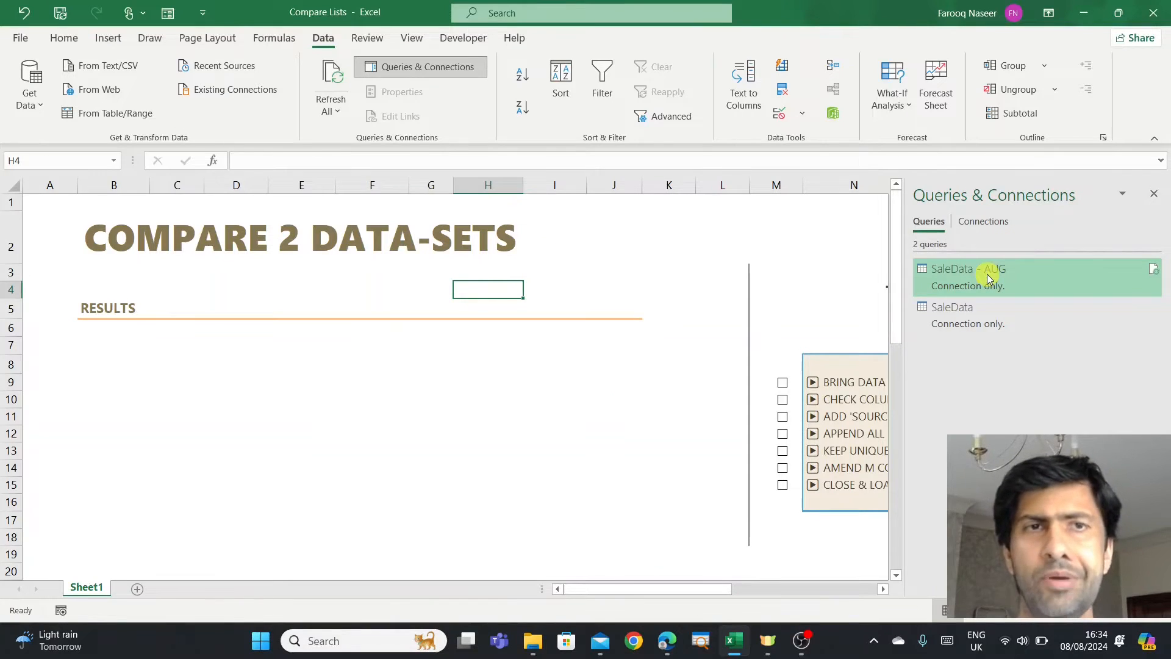
- Open the SaleData - AUG query for editing in the Power Query Editor
mouse_move(988, 278)
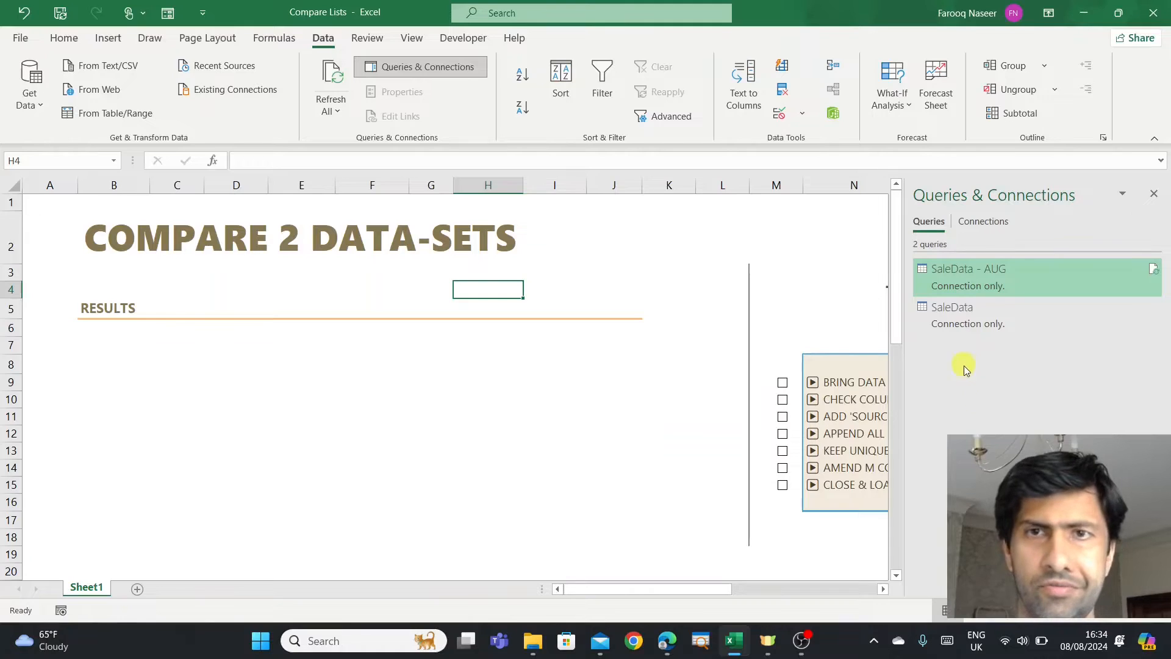
right_click(963, 276)
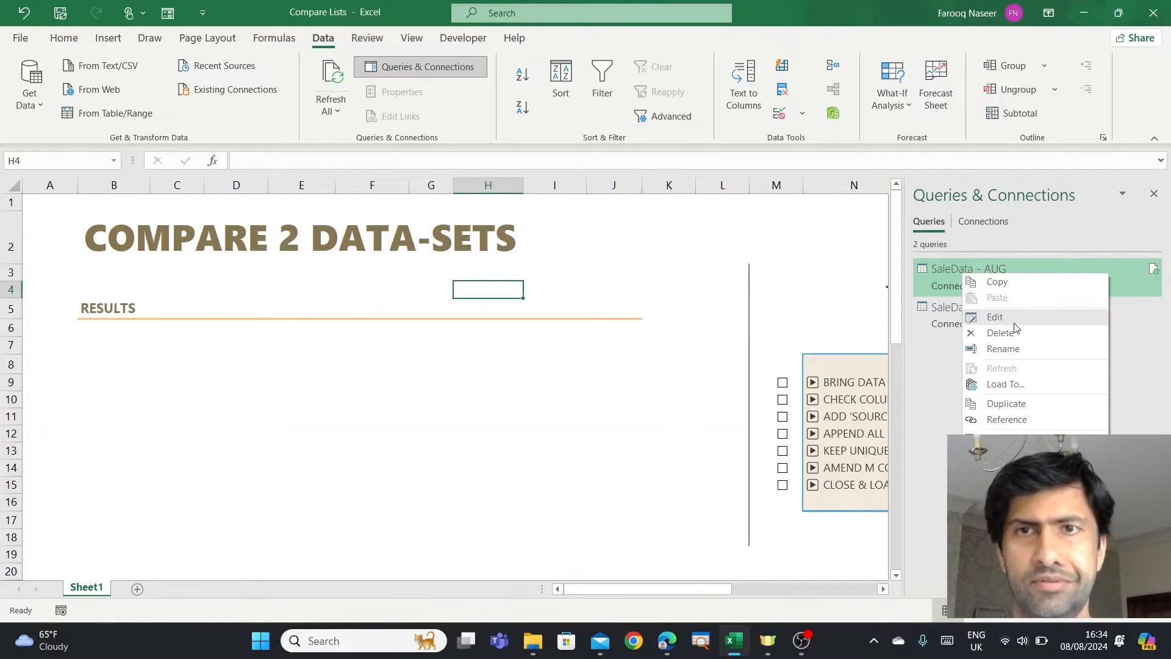
left_click(924, 396)
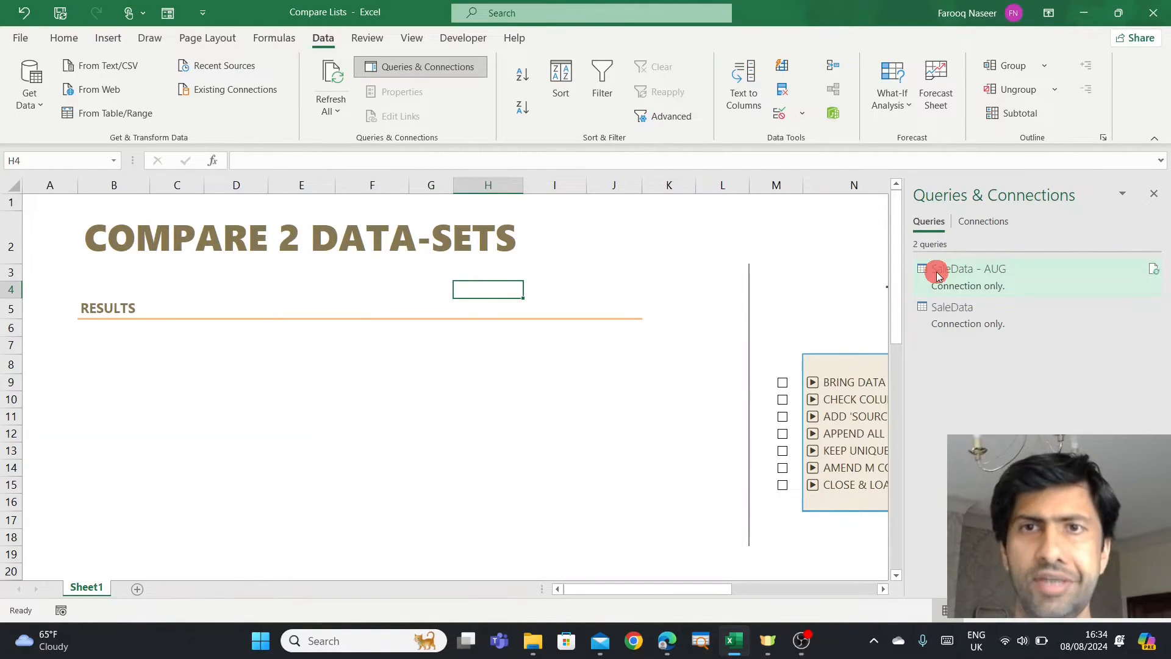
double_click(936, 271)
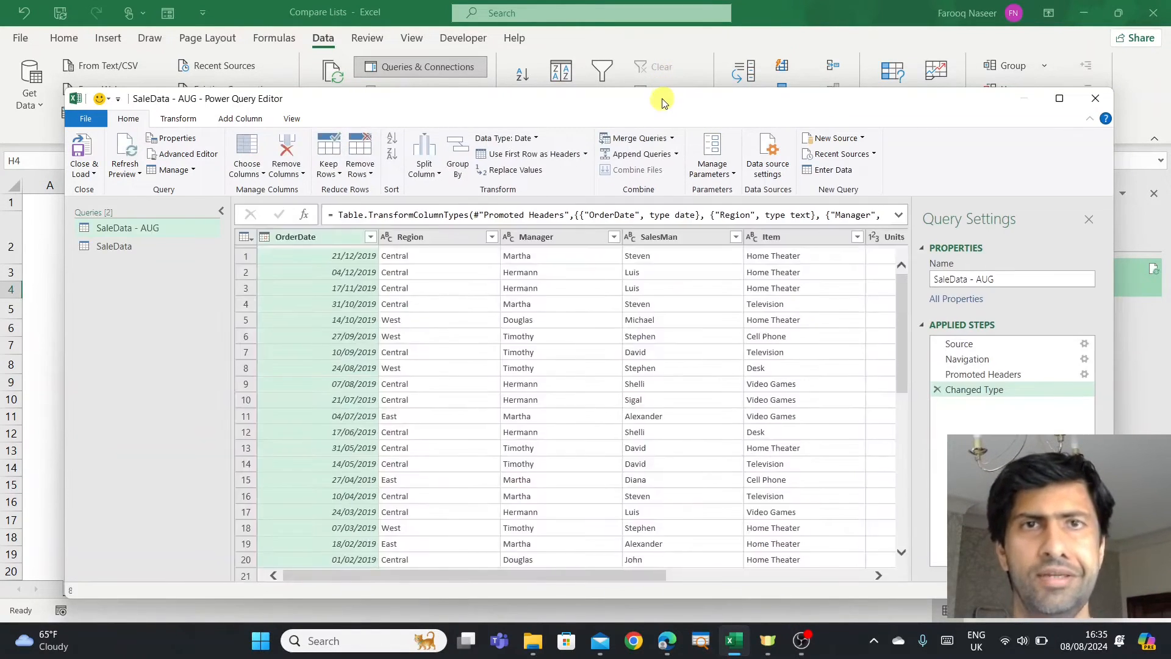
left_click_drag(663, 99, 663, 91)
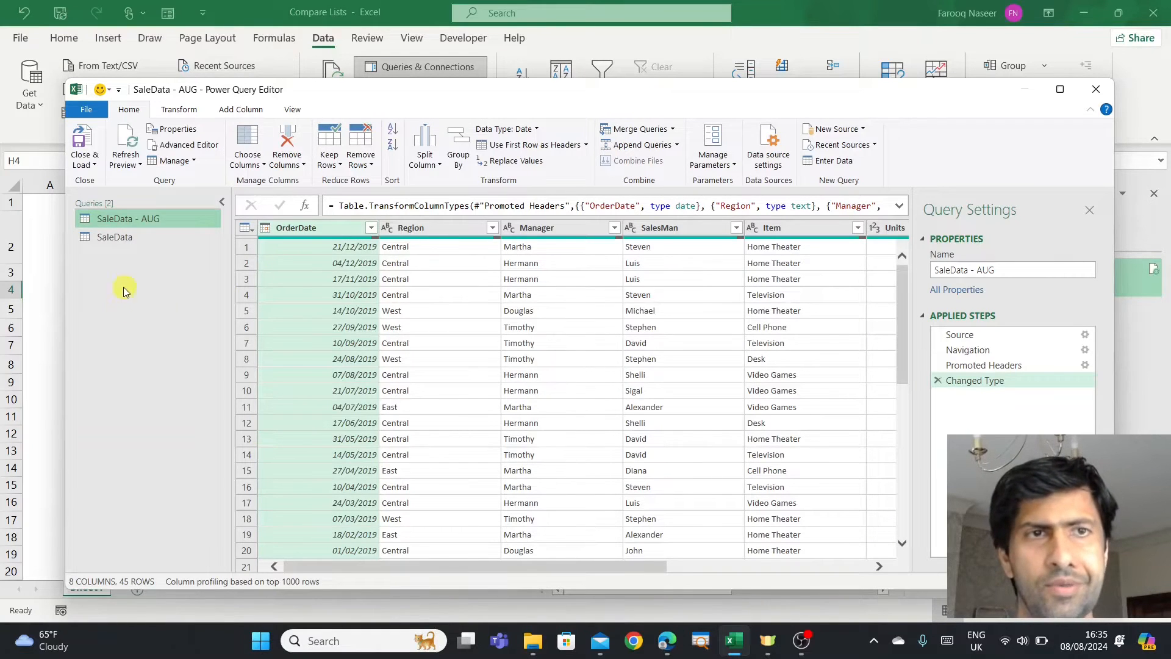
- Rename the September query SaleData as SaleData - SEP in the Power Query Editor
left_click(122, 238)
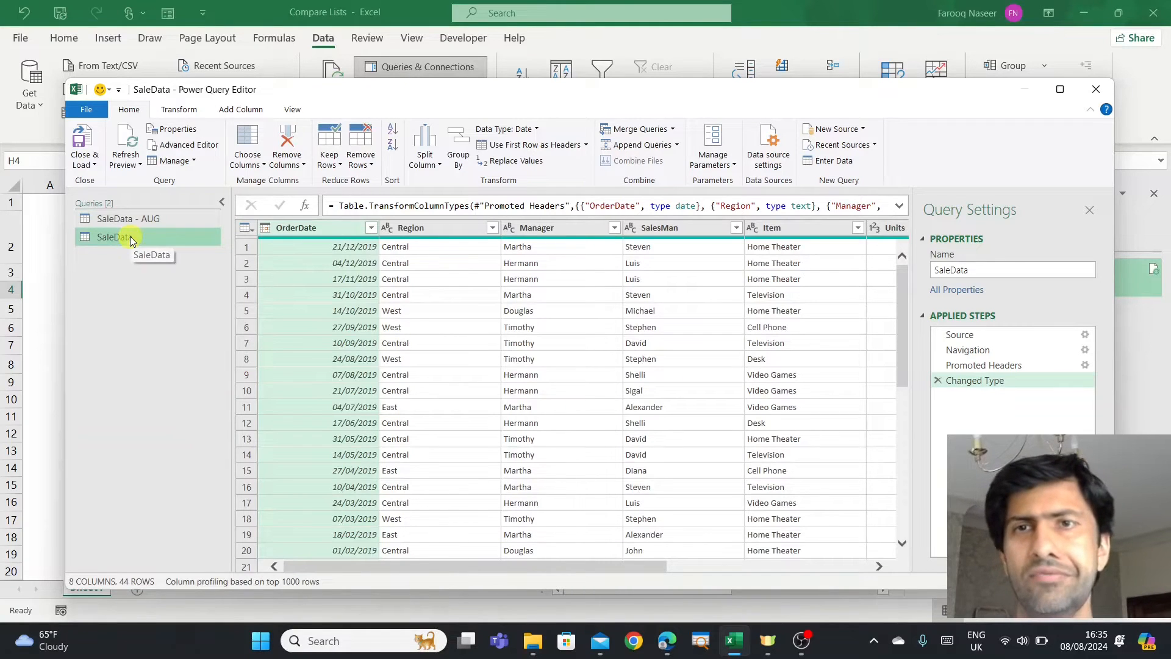
left_click_drag(586, 102, 581, 76)
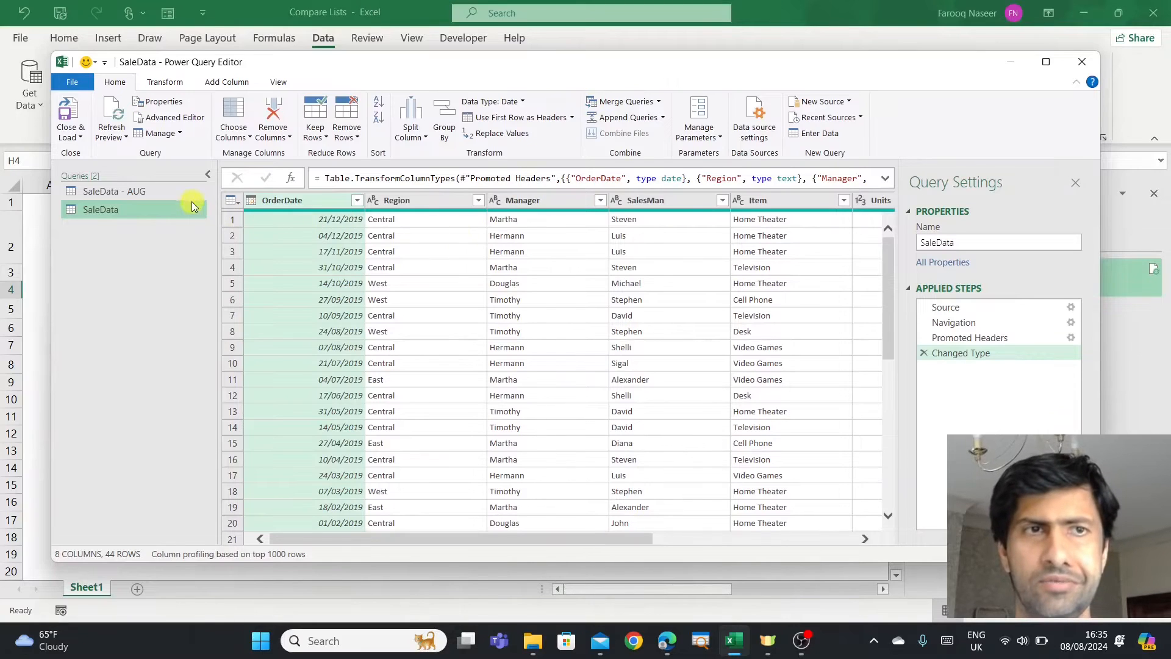
left_click(983, 243)
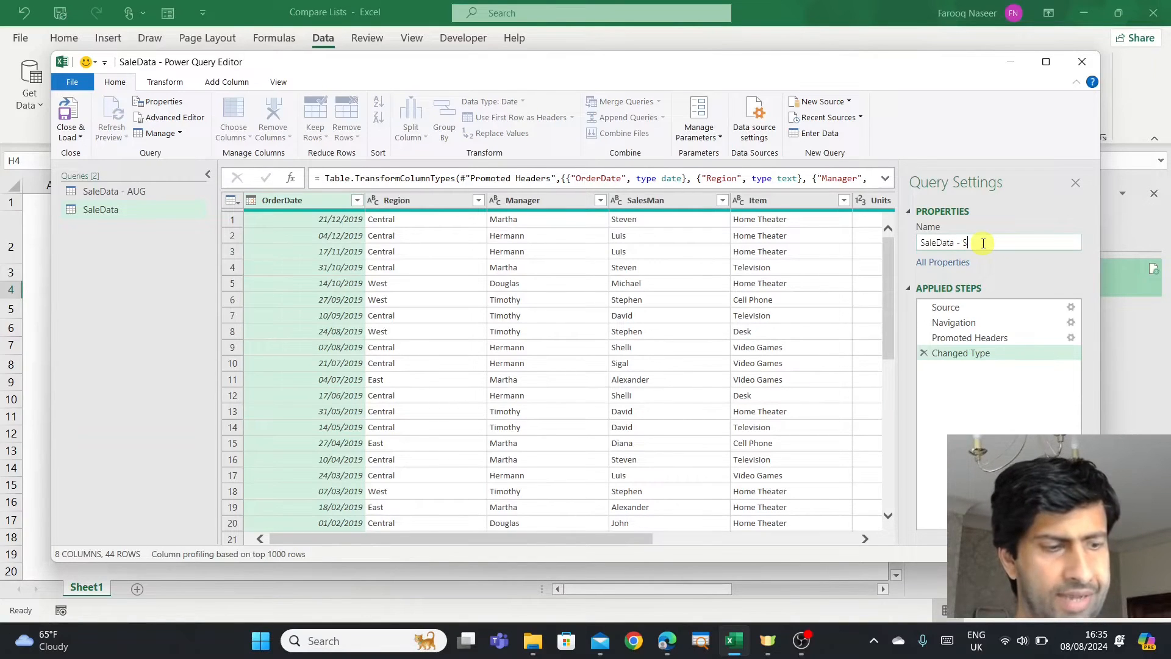
key("Return")
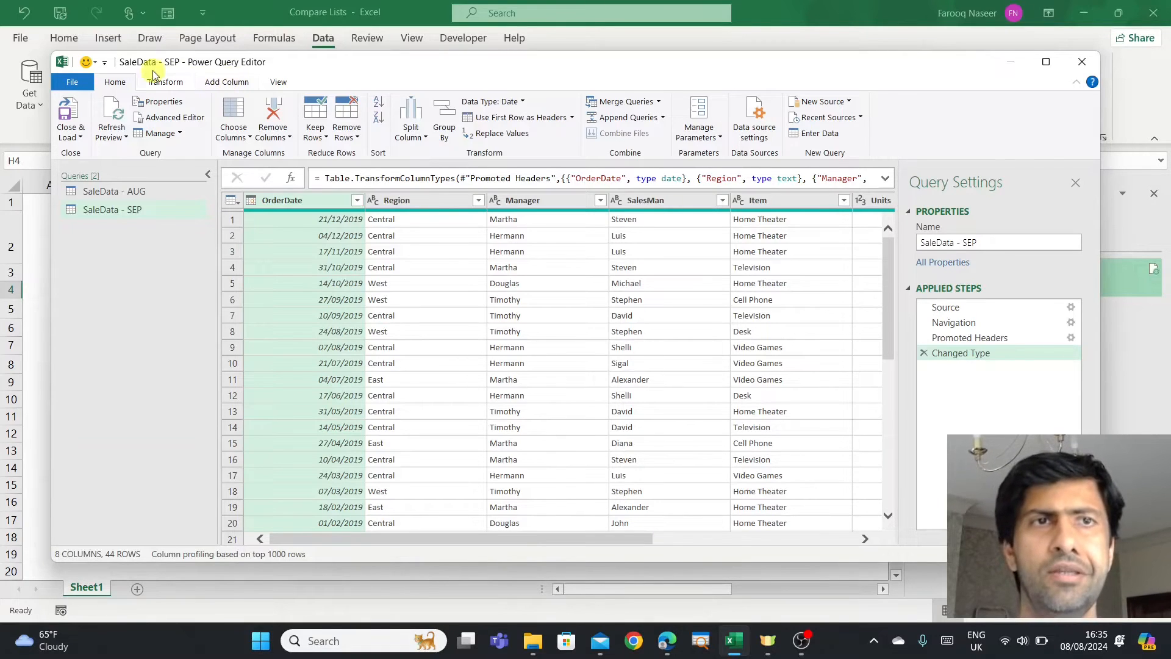
- Add a custom column named Source with the formula "Sep Report" to the SaleData - SEP query
left_click(237, 85)
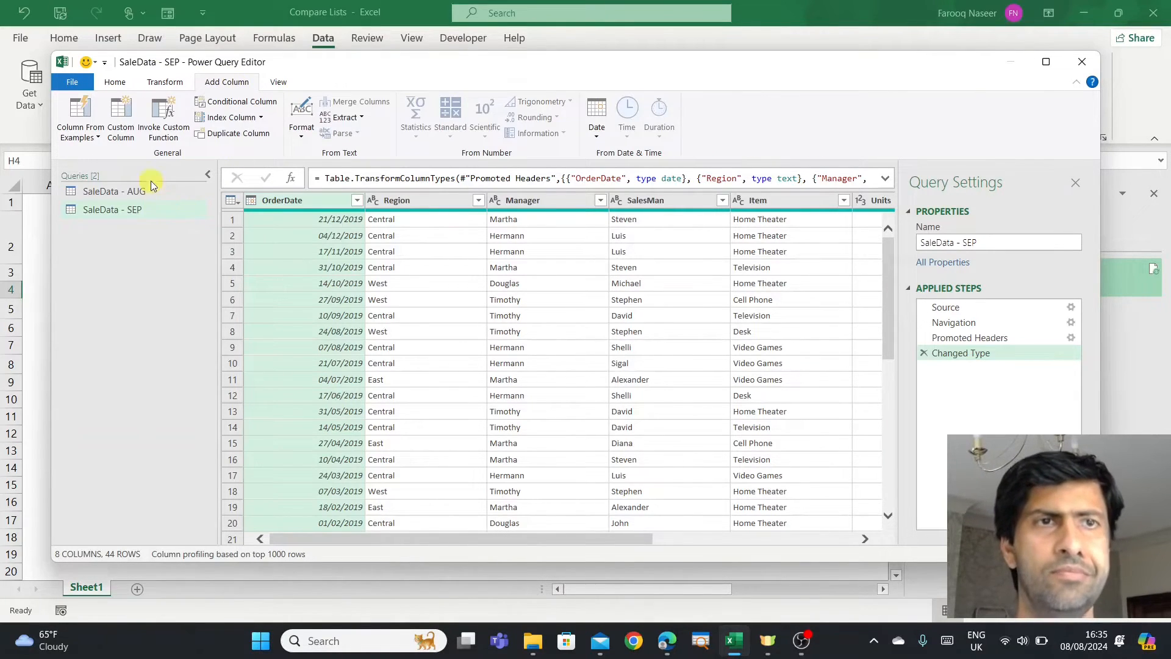
left_click(128, 130)
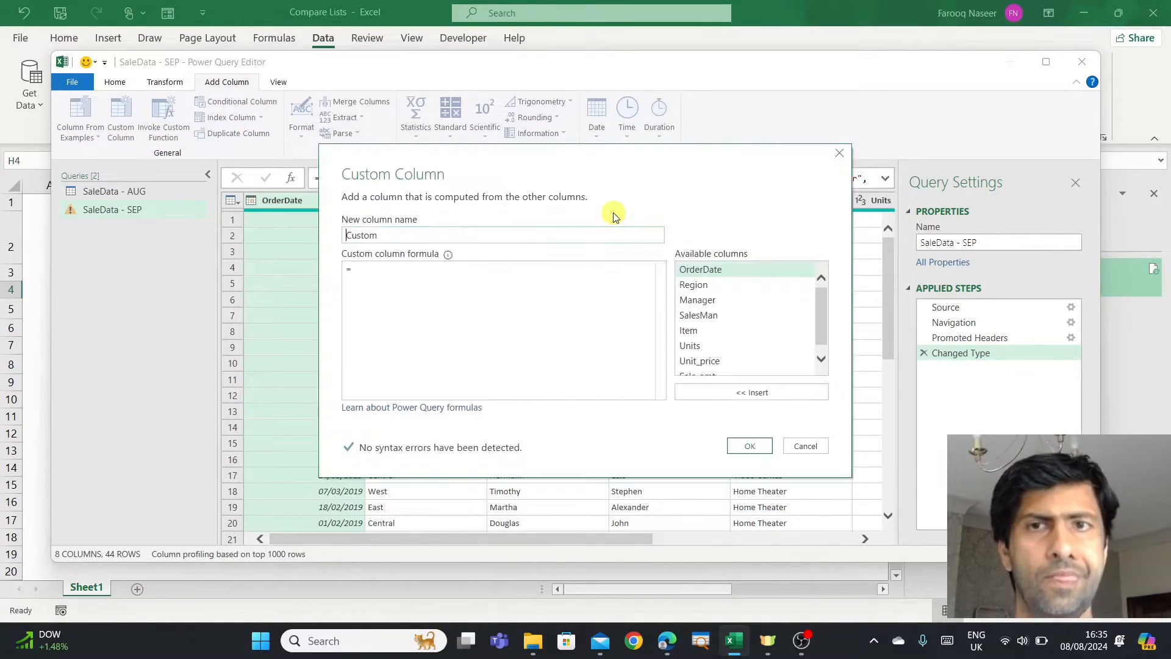
left_click_drag(384, 235, 291, 228)
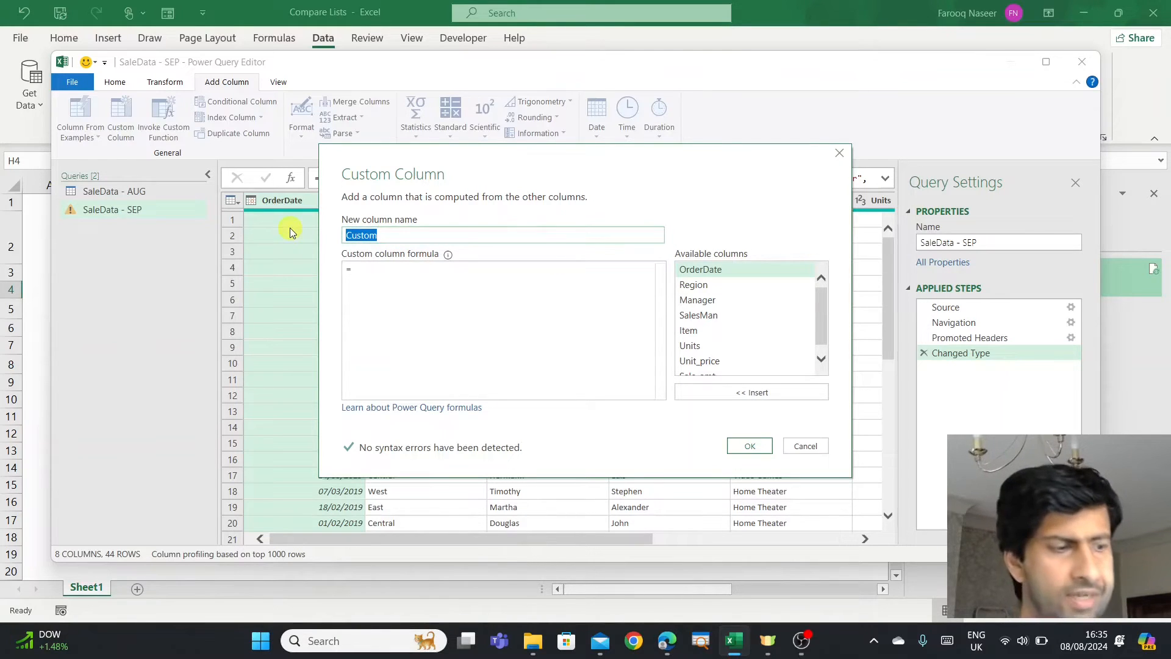
type("Source")
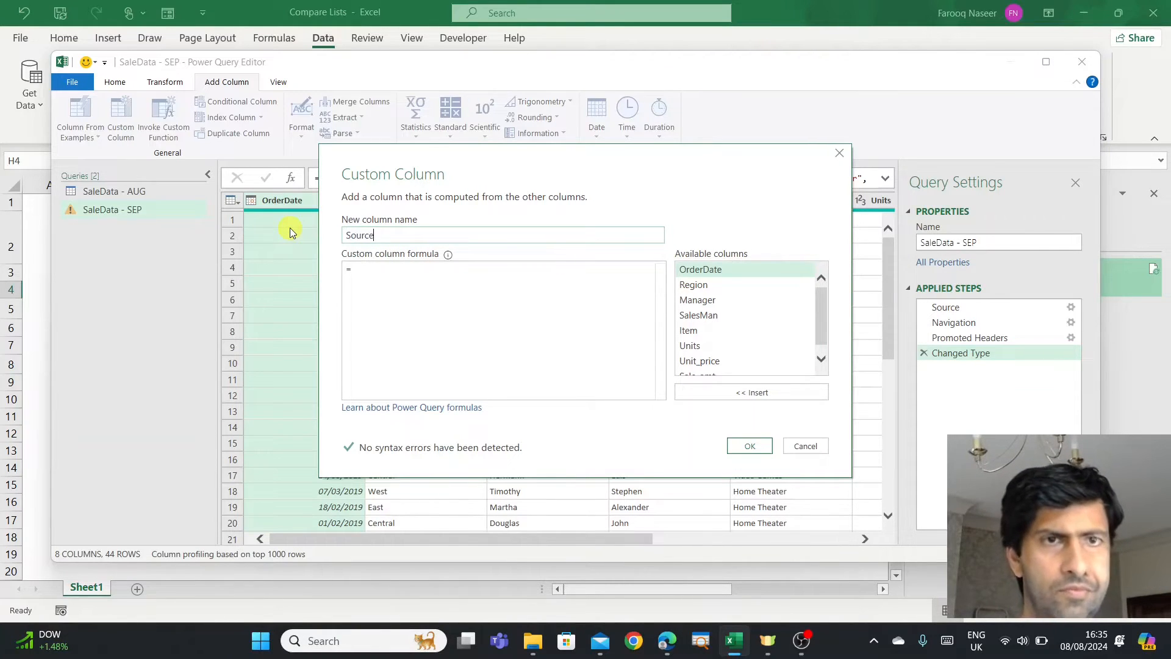
left_click(381, 275)
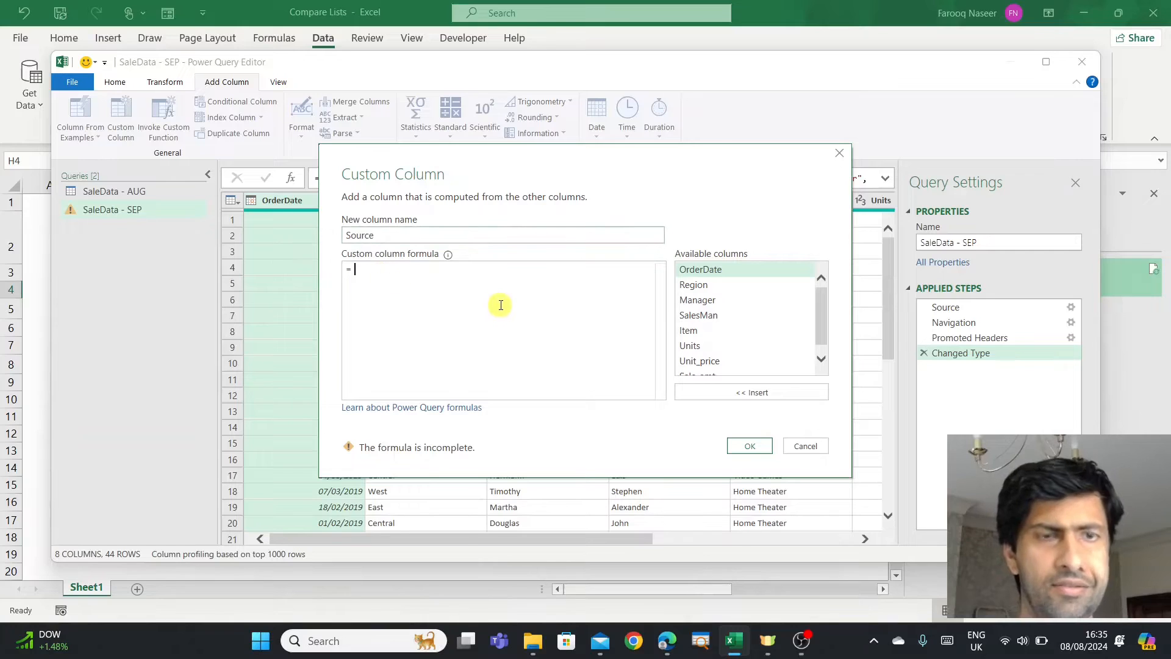
type("\"")
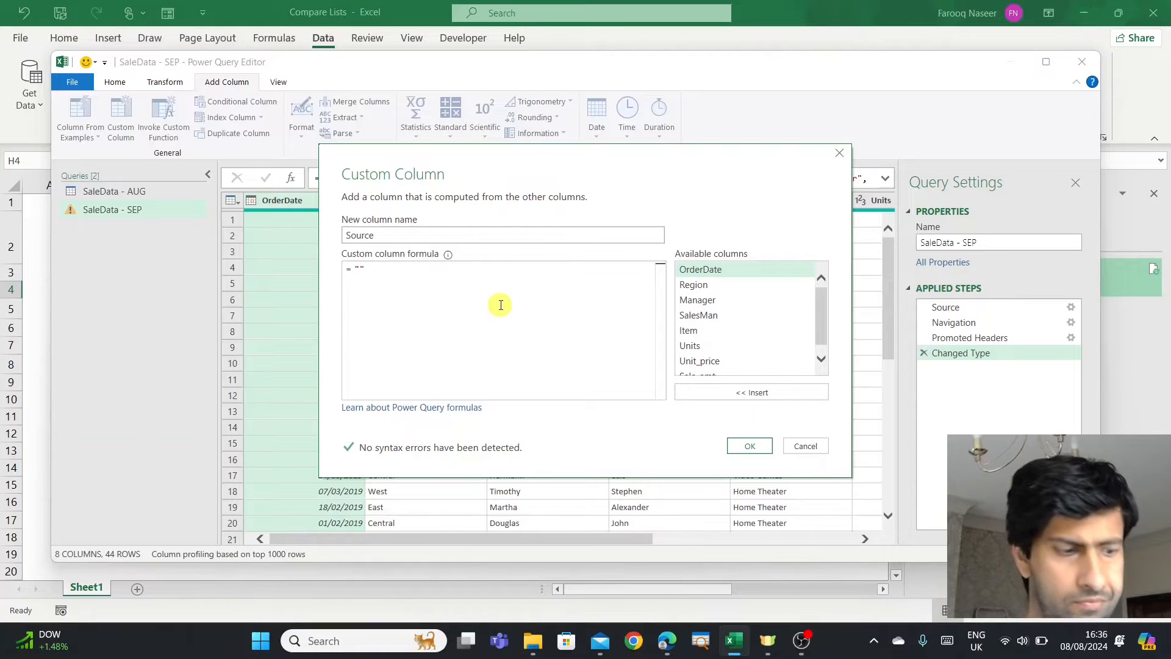
type("Sep Report")
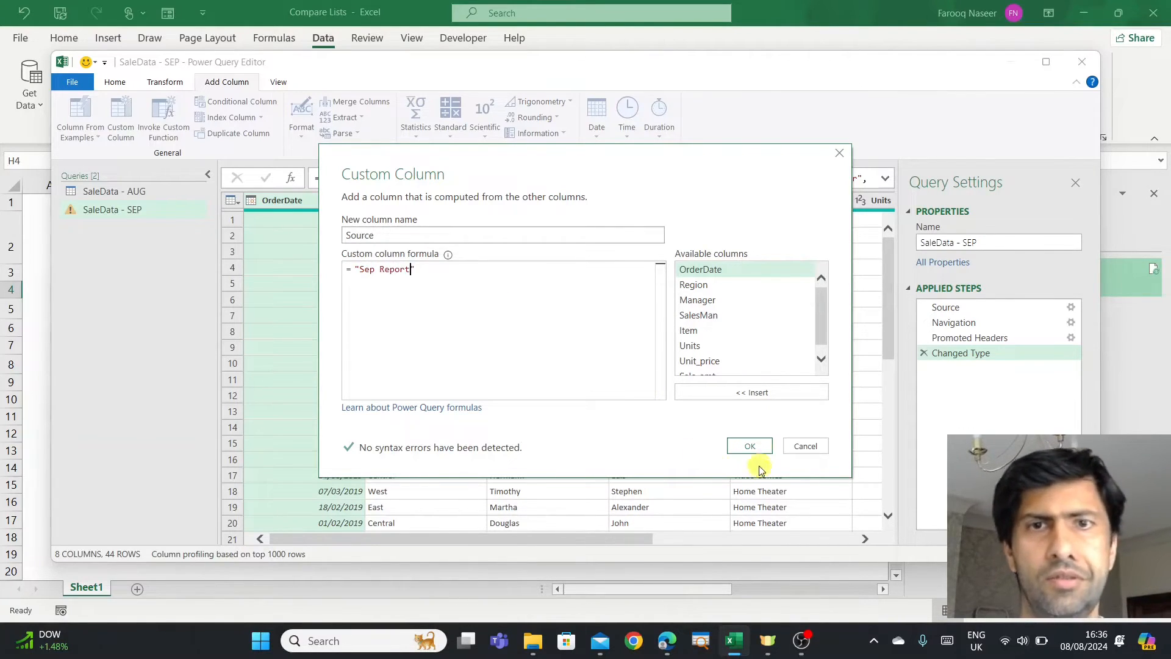
left_click(750, 446)
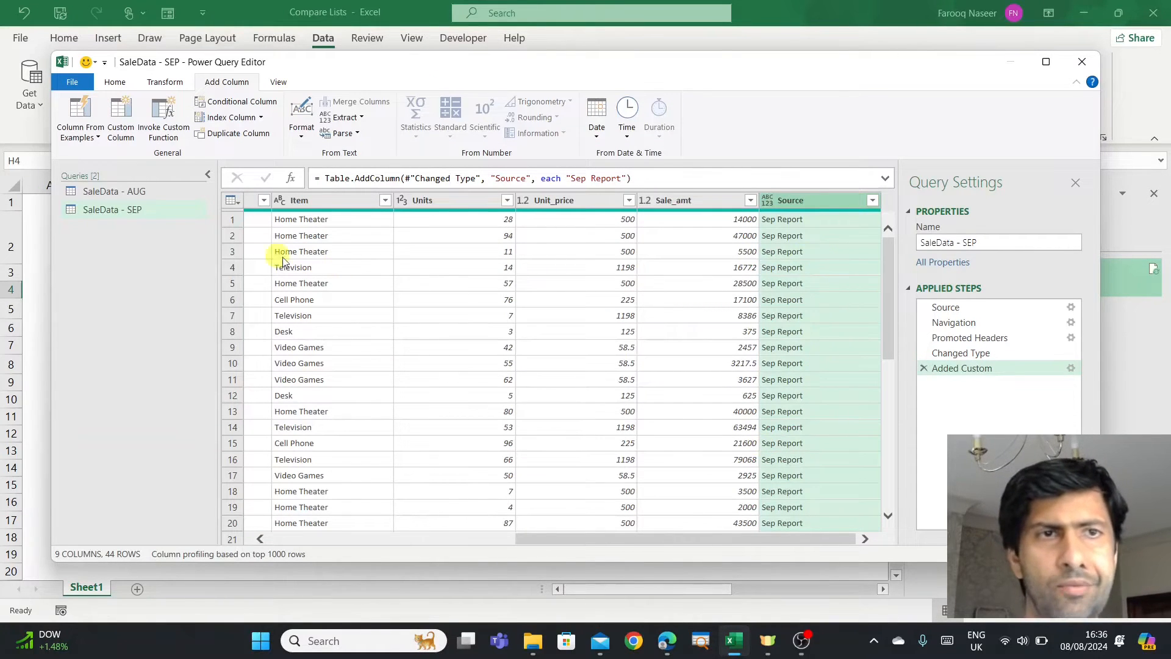
- Add a custom column named Source with the formula "Aug Report" to the SaleData - AUG query
left_click(147, 192)
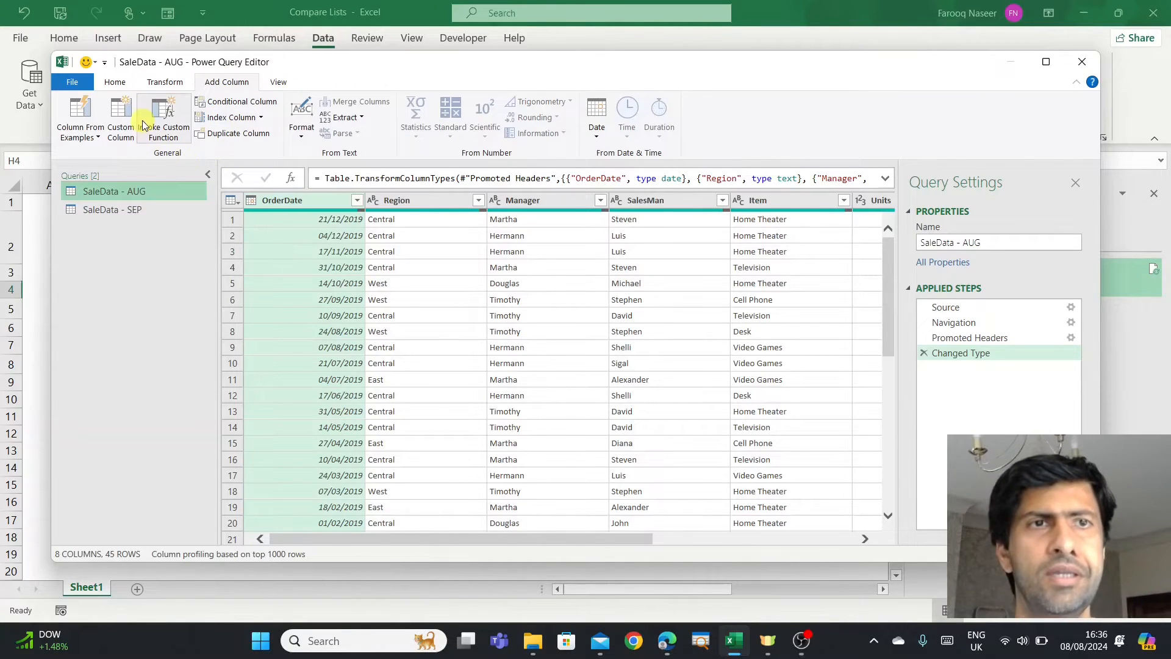
left_click(133, 140)
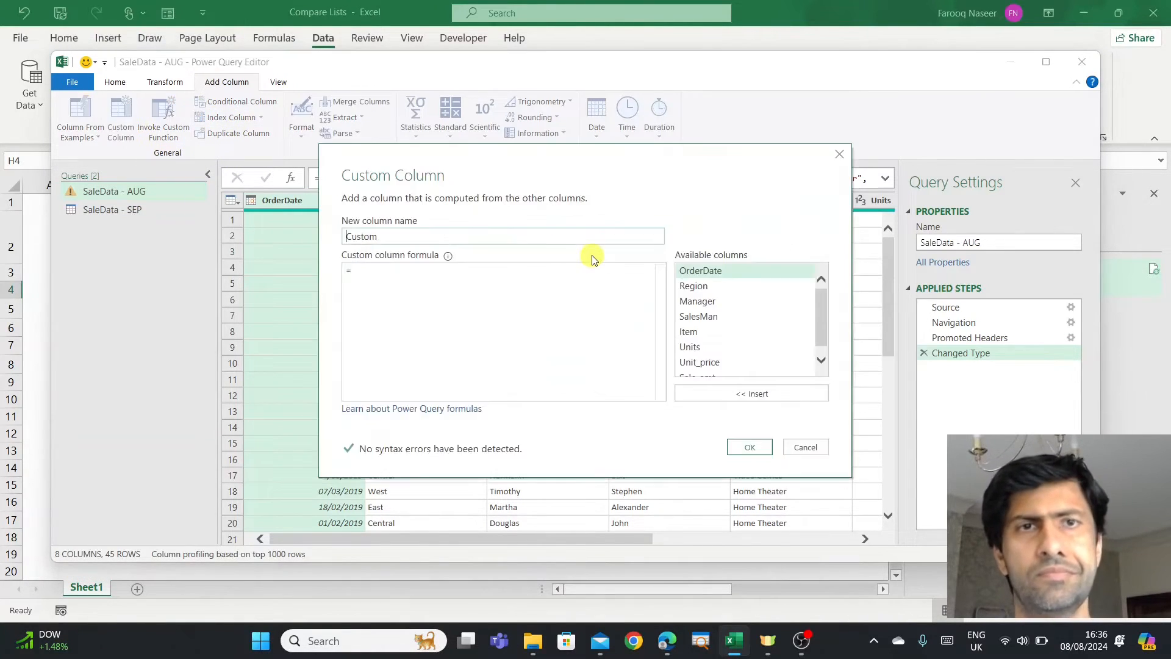
type("Sp")
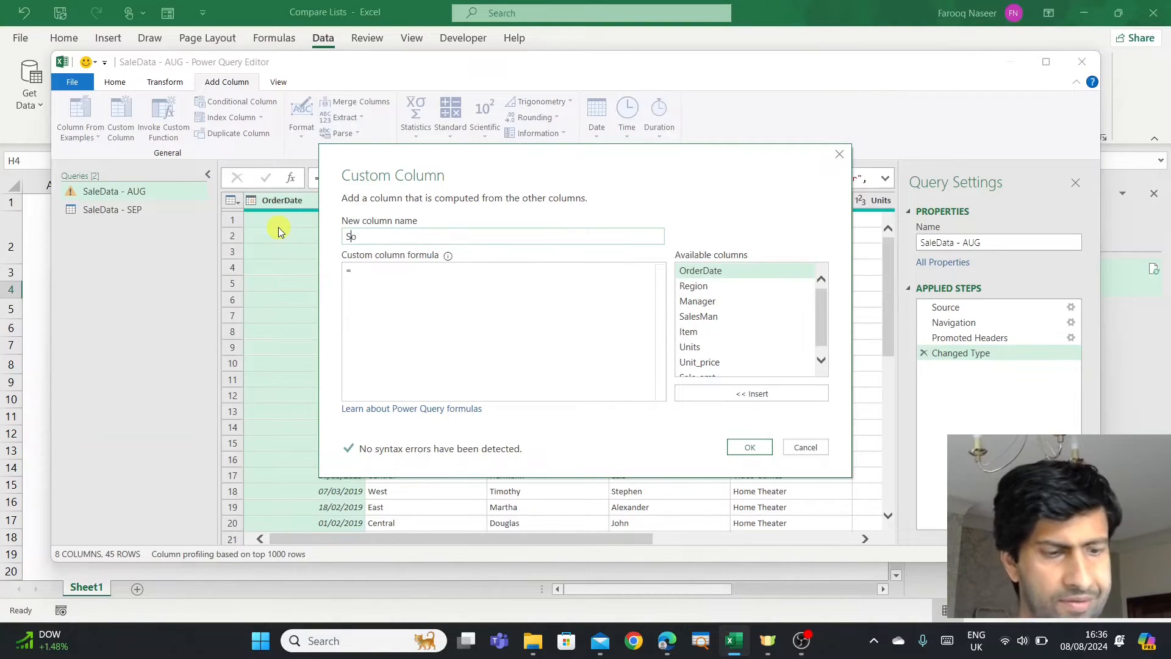
left_click(404, 278)
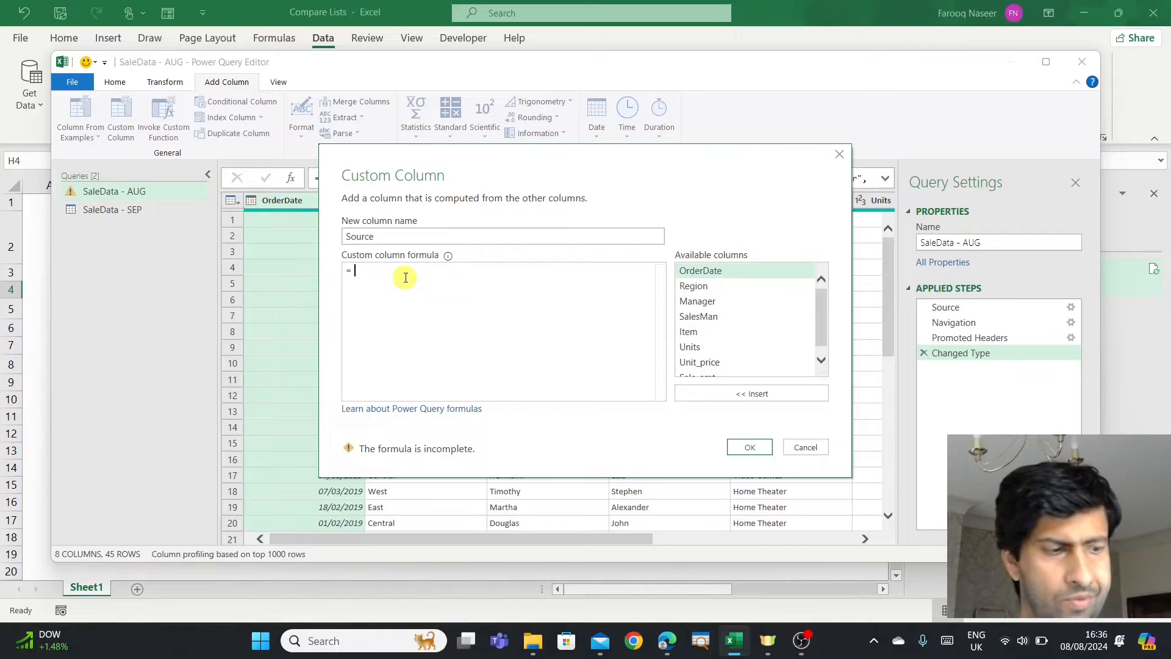
type("\"Aug Report")
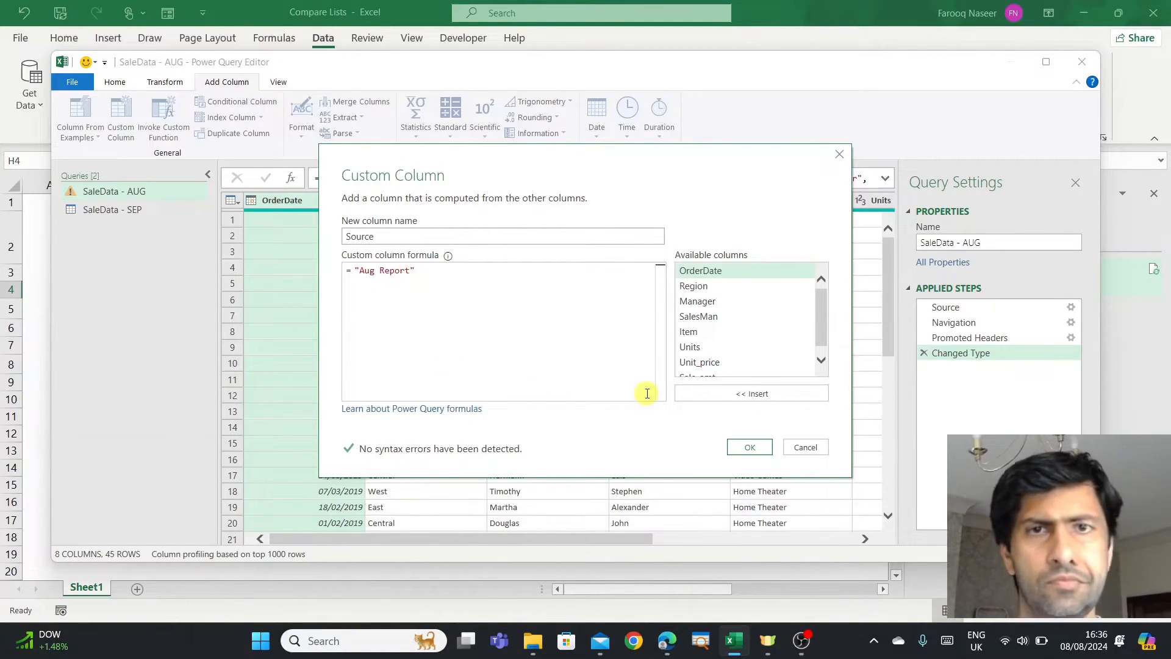
left_click(749, 448)
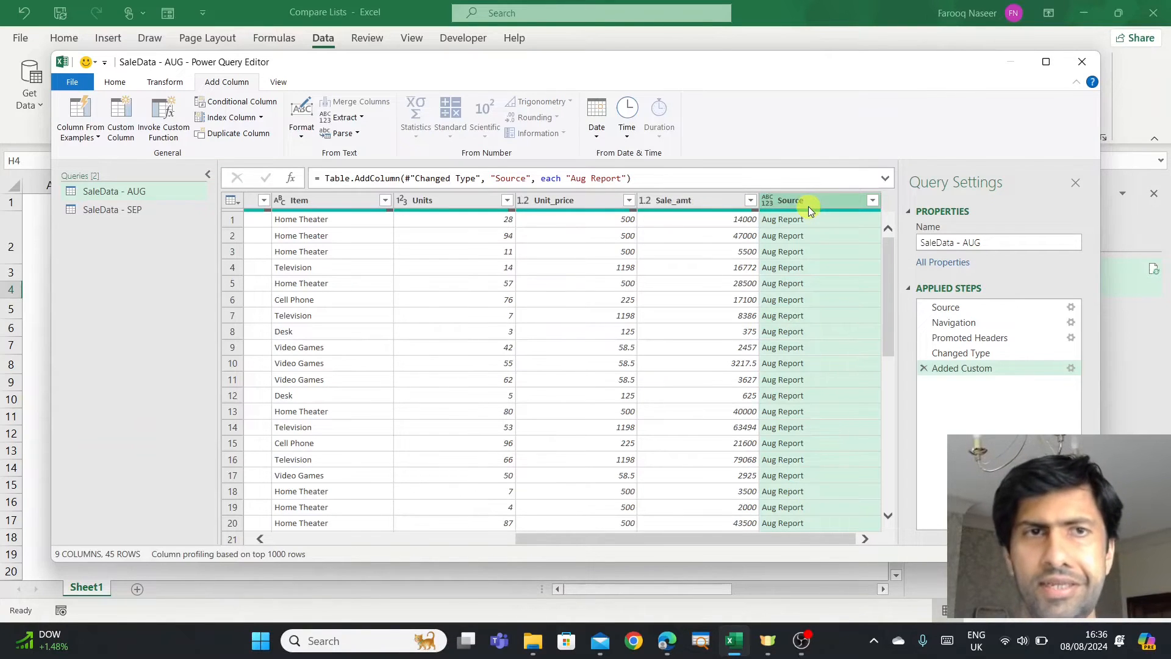
left_click(828, 542)
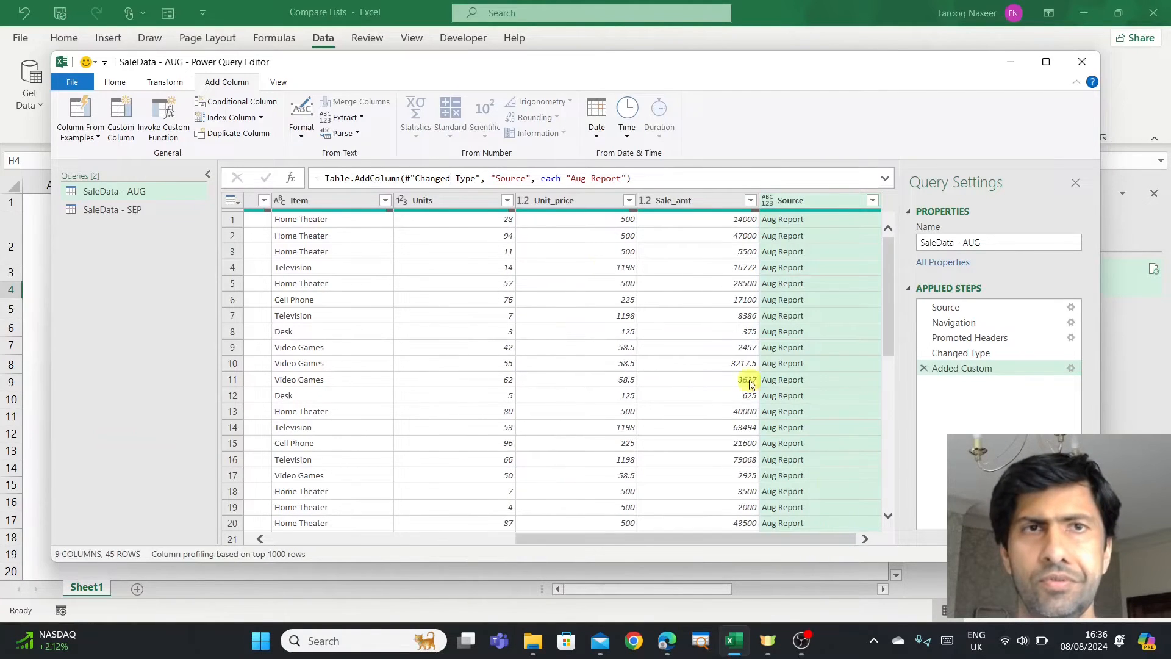
- Append two tables as a new query, with SaleData - AUG as the first table and SaleData - SEP as the second
left_click(117, 85)
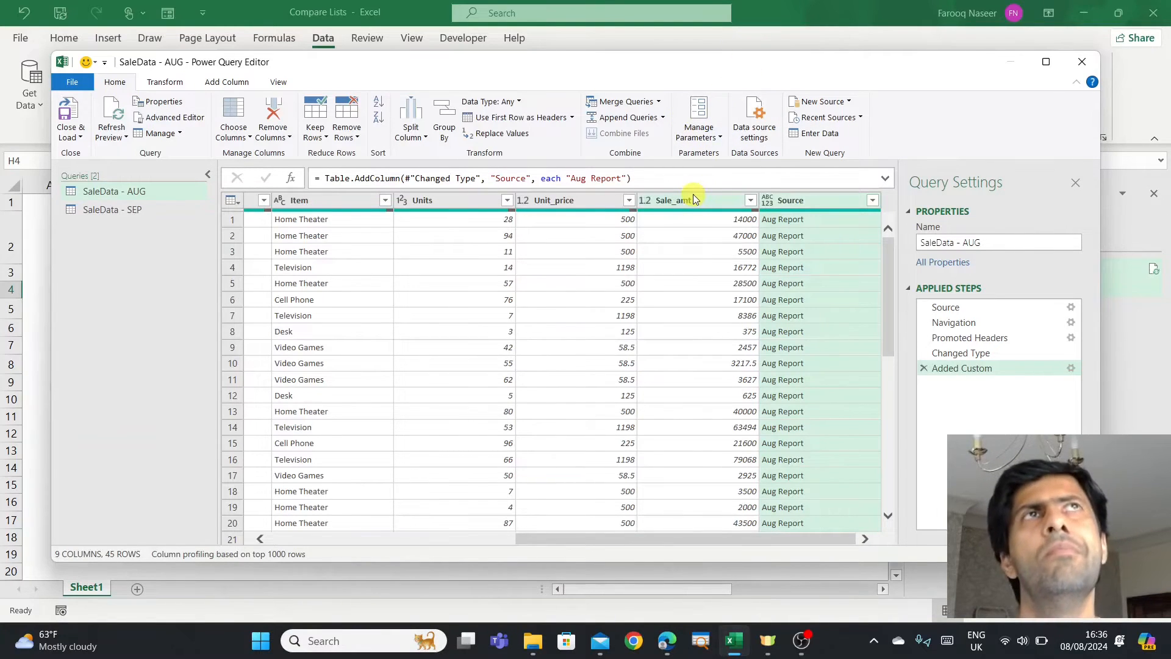
left_click(663, 118)
left_click(666, 138)
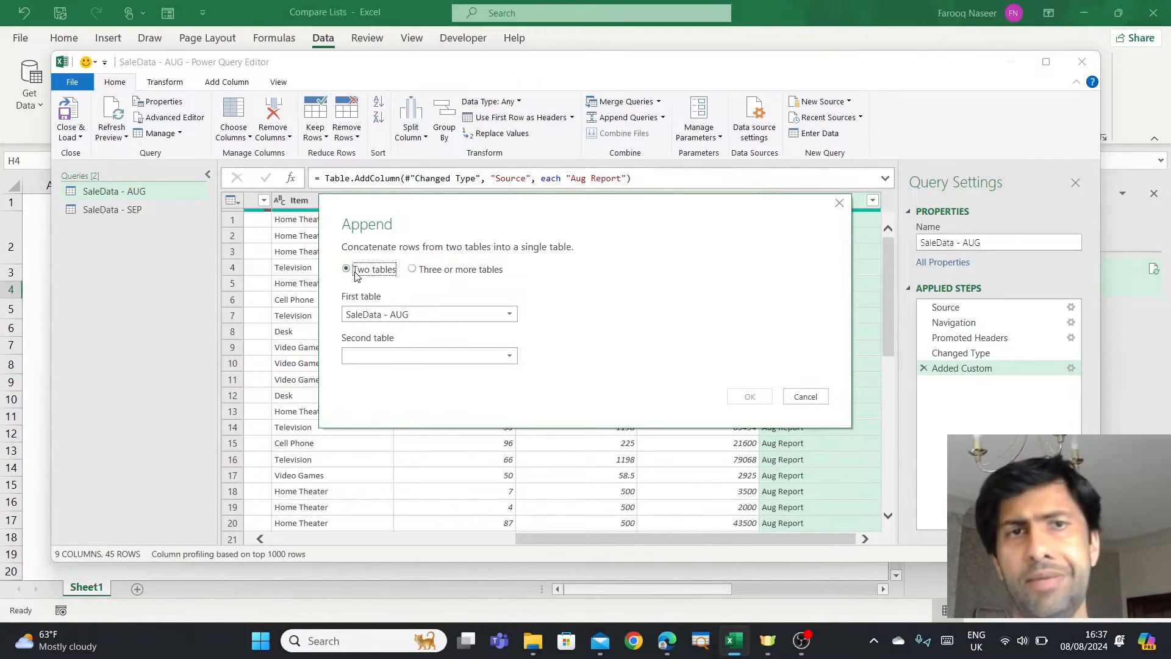
left_click(512, 314)
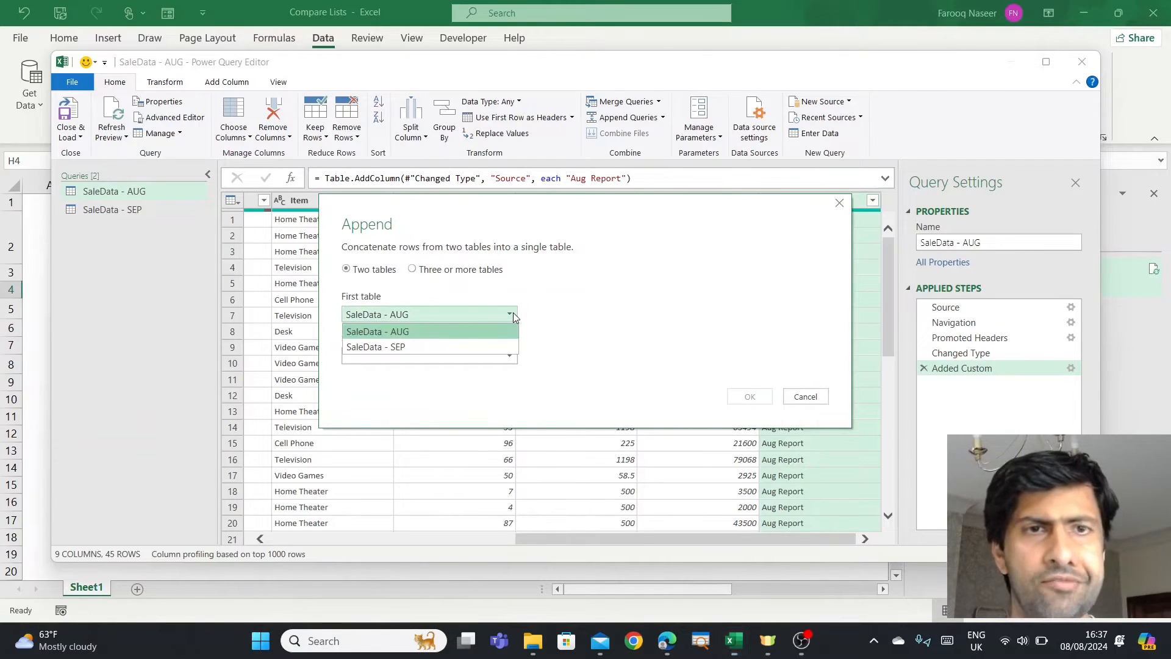
left_click(471, 335)
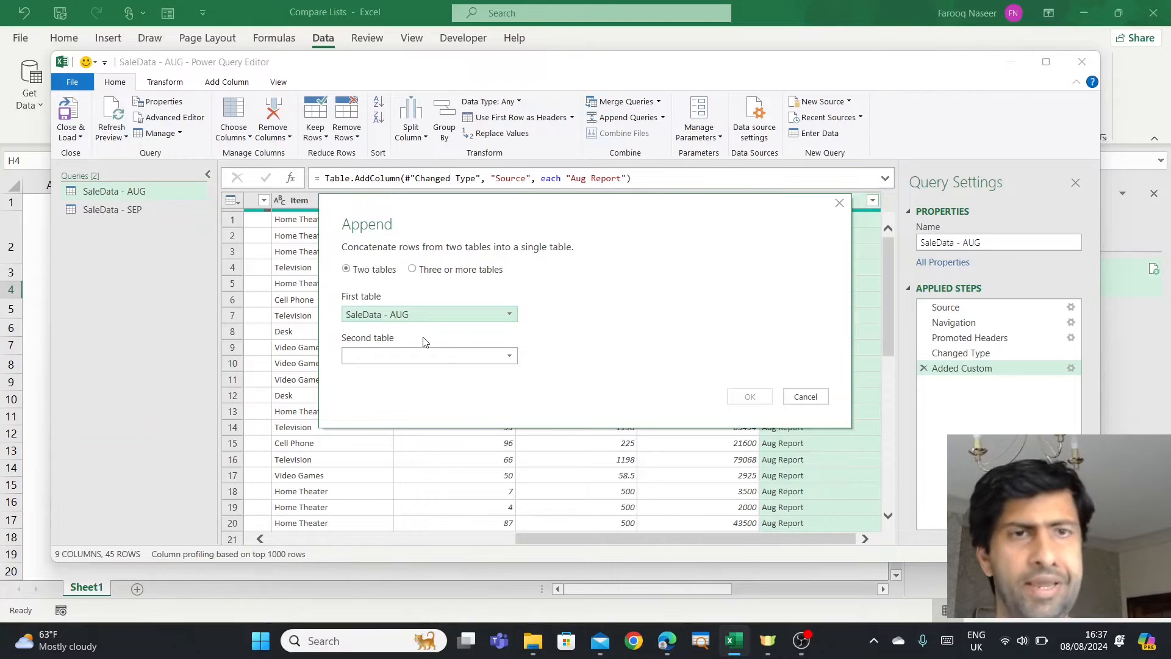
left_click(504, 355)
left_click(485, 387)
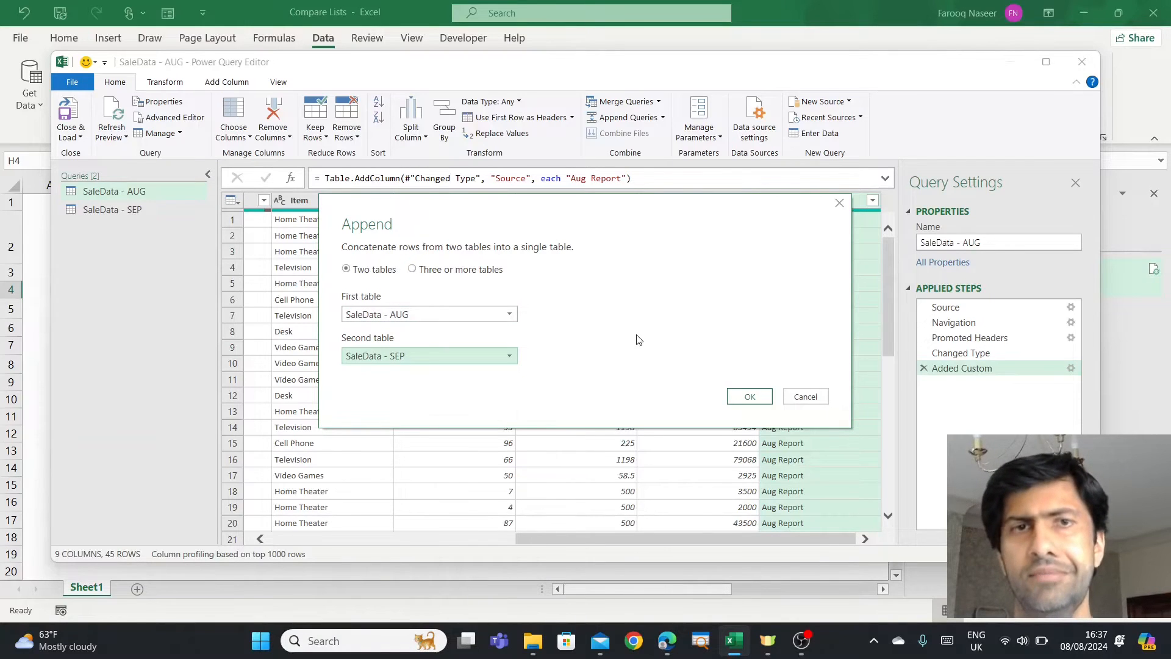
left_click(750, 397)
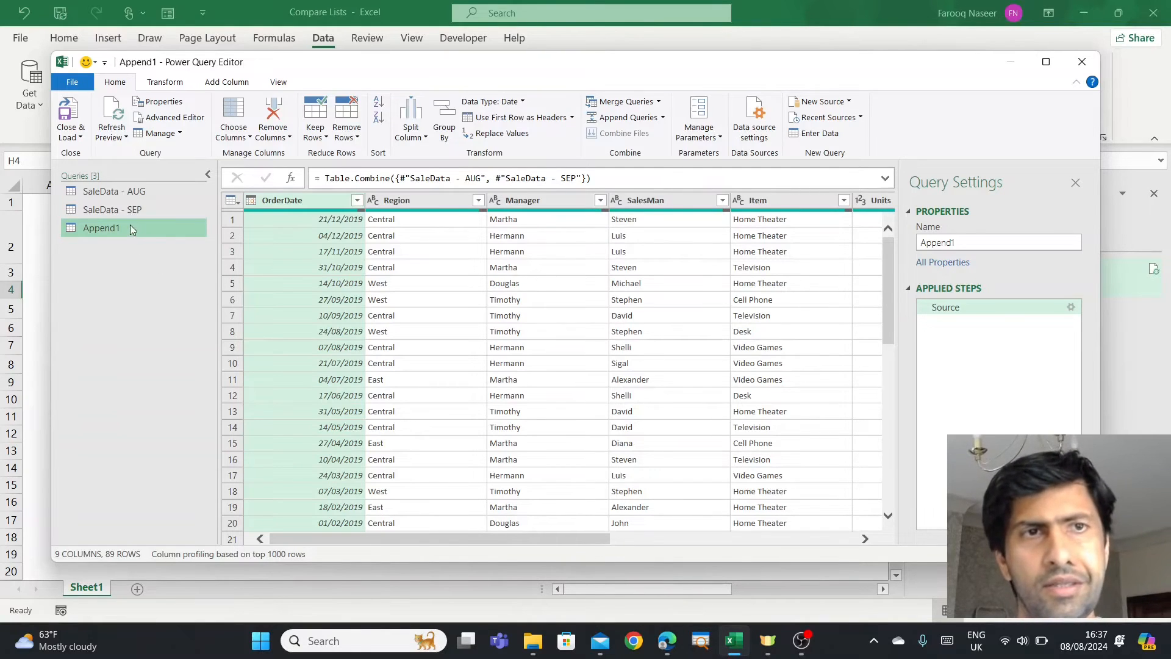
double_click(961, 242)
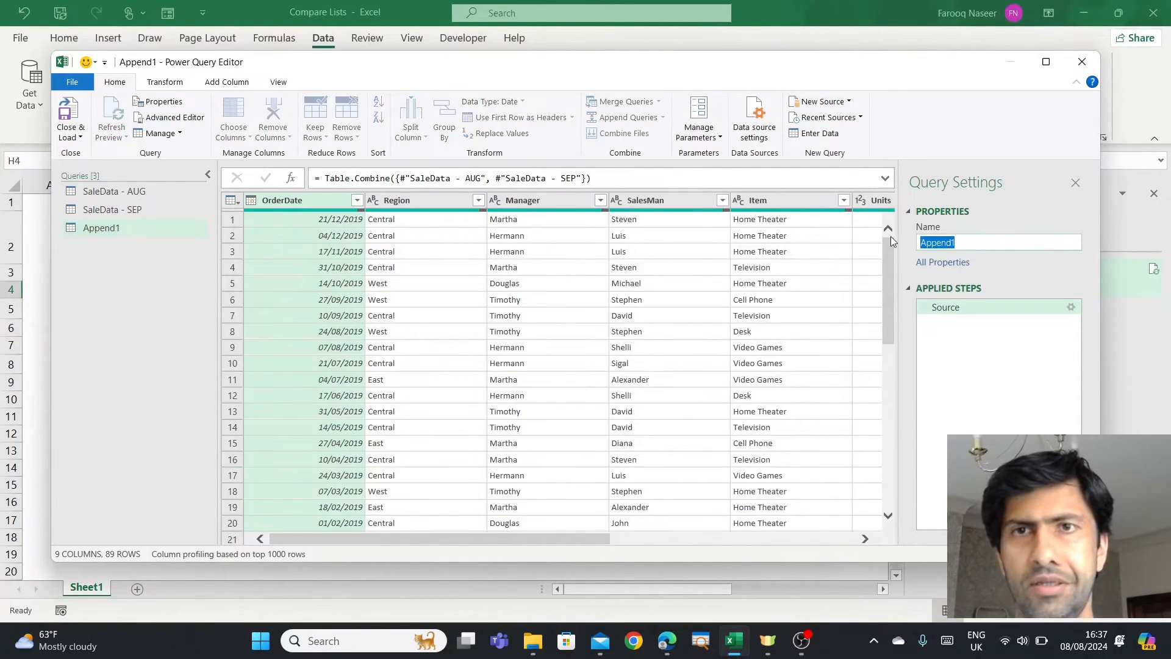
left_click(1005, 243)
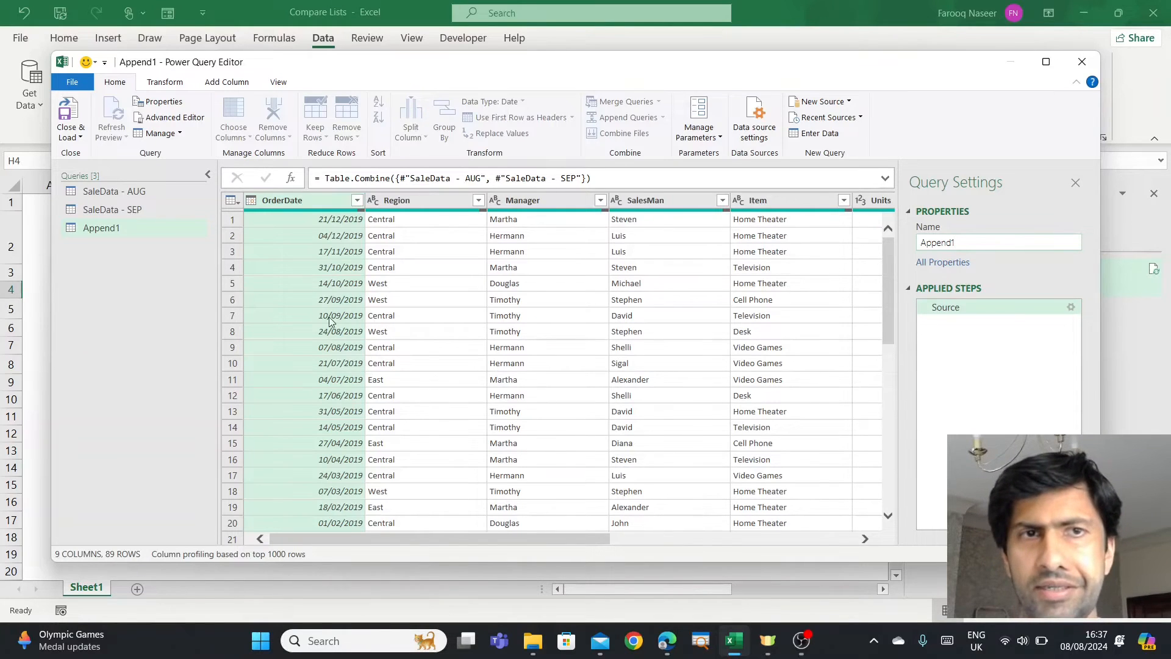
- Keep duplicate rows in the appended query based on all columns from OrderDate through Sale_amt, excluding Source
left_click(311, 207)
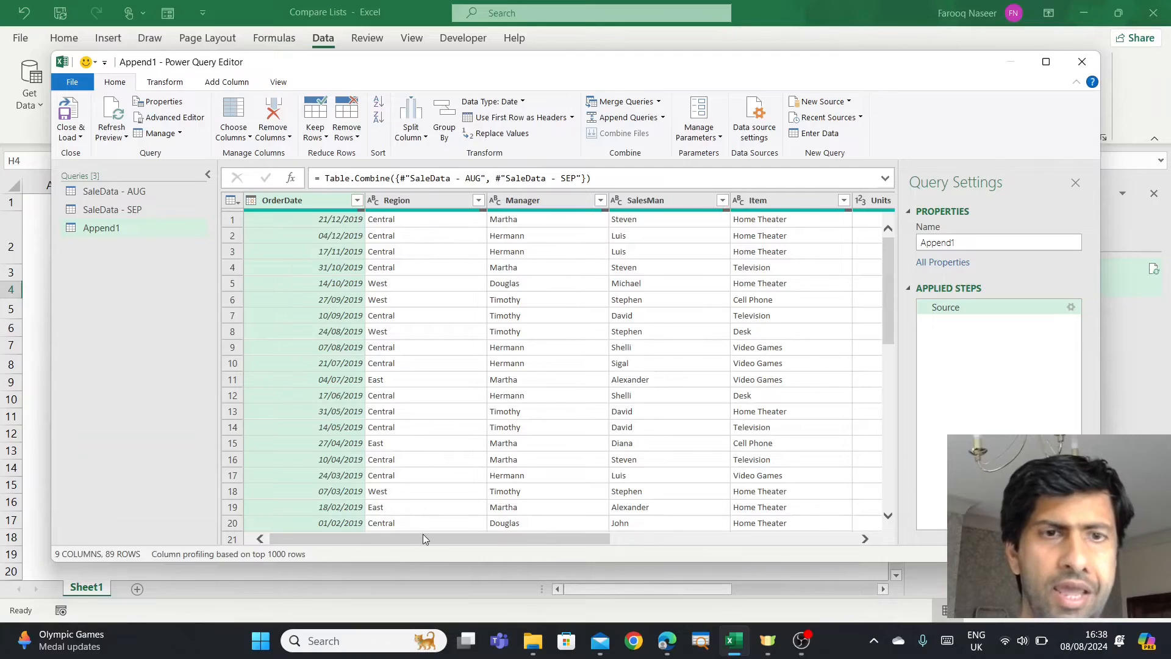
left_click_drag(421, 539, 766, 547)
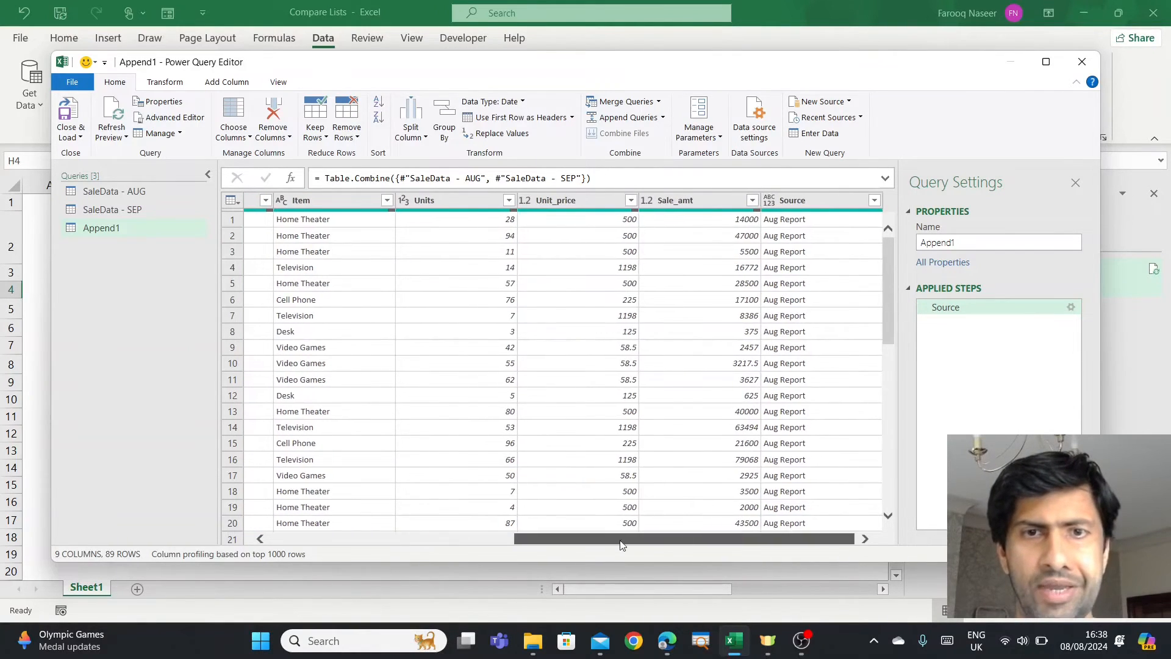
left_click_drag(723, 540, 478, 539)
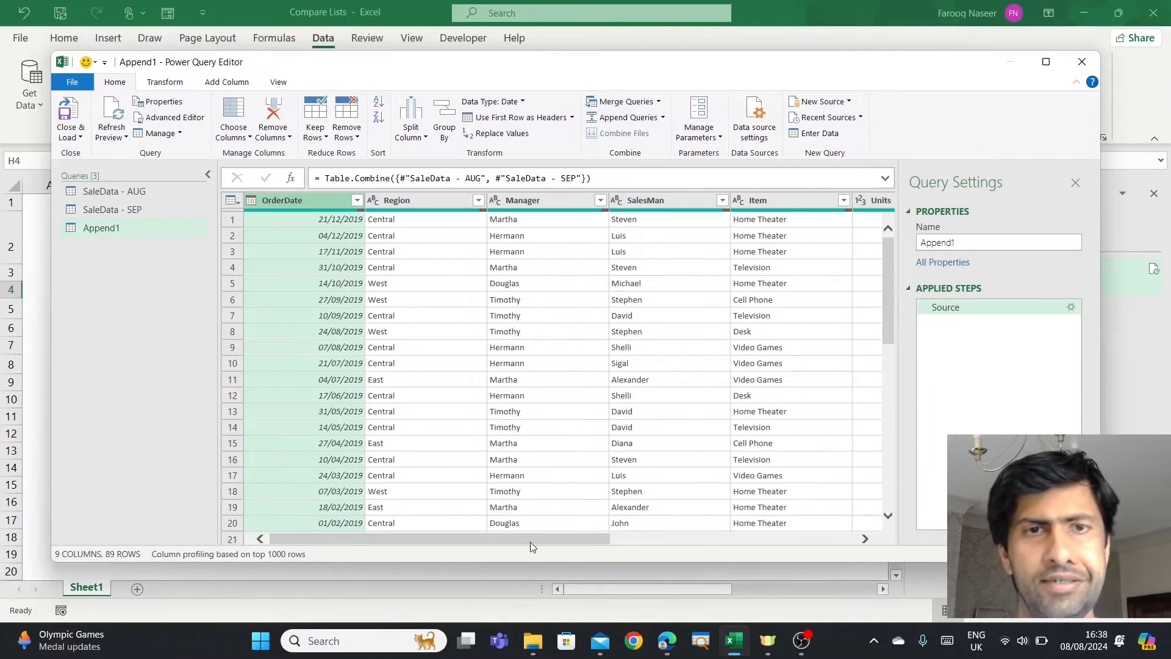
left_click_drag(525, 539, 906, 538)
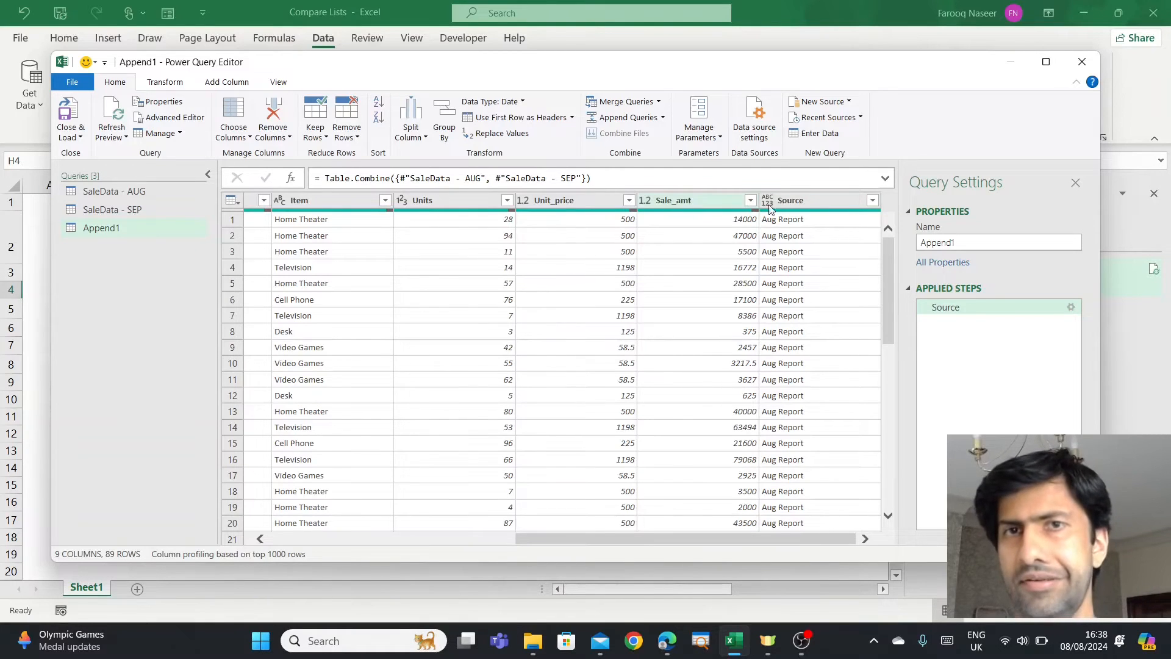
left_click(701, 200, "shift")
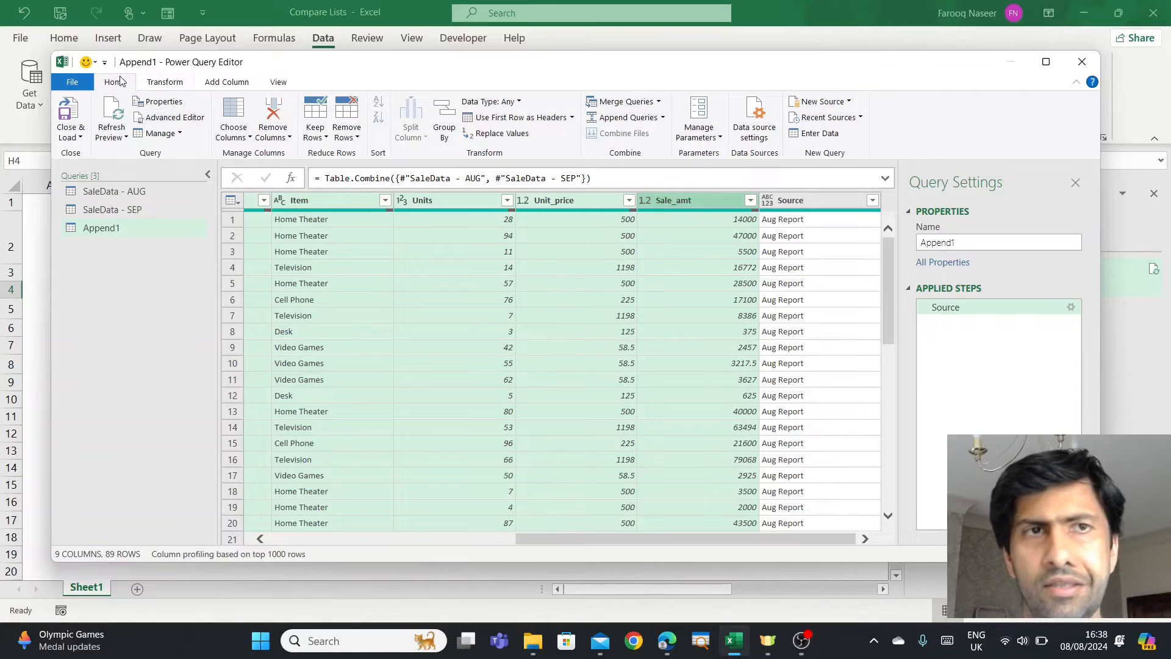
left_click(326, 141)
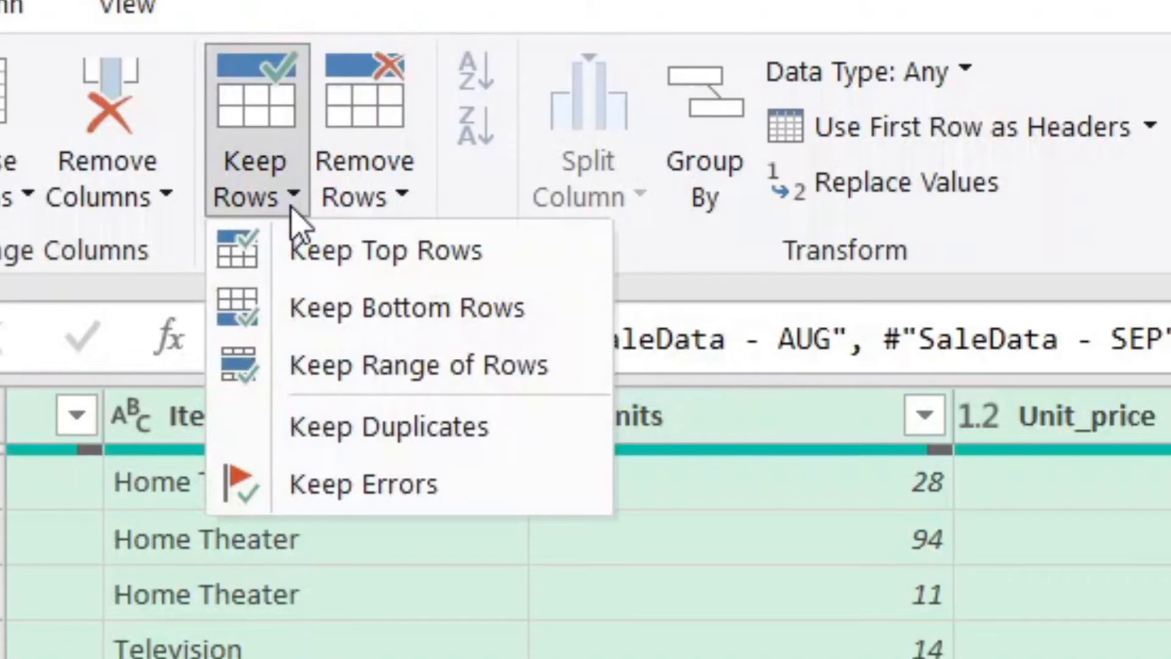
left_click(364, 437)
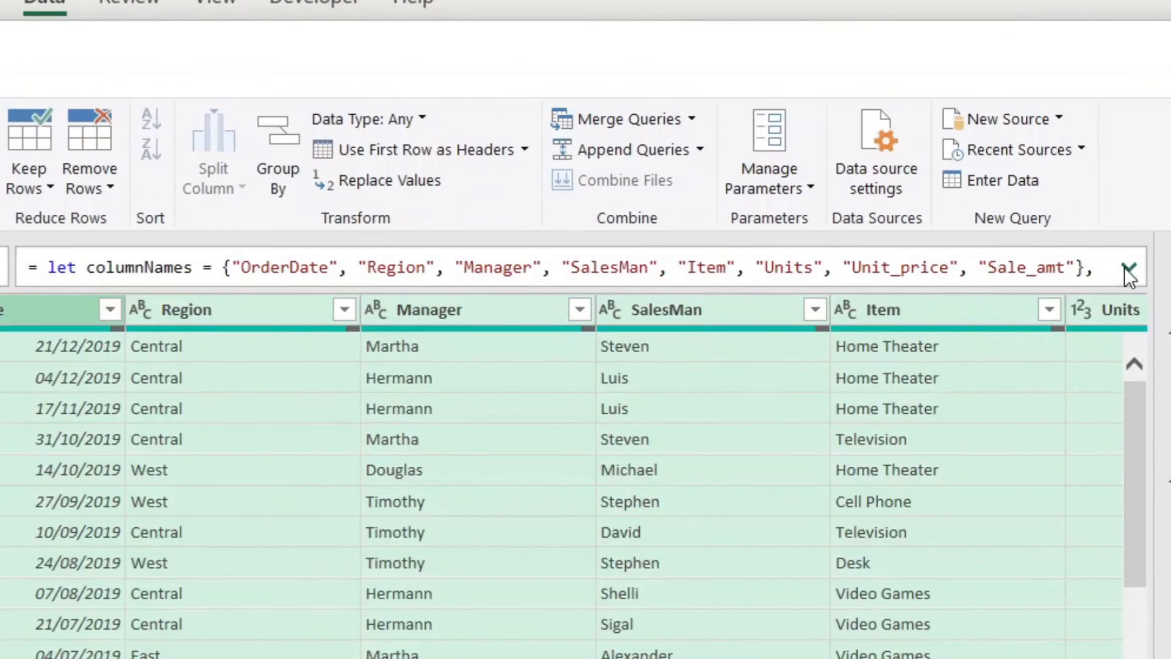
- Amend the Kept Duplicates formula so the row selection condition reads [Count] = 1
left_click(1130, 269)
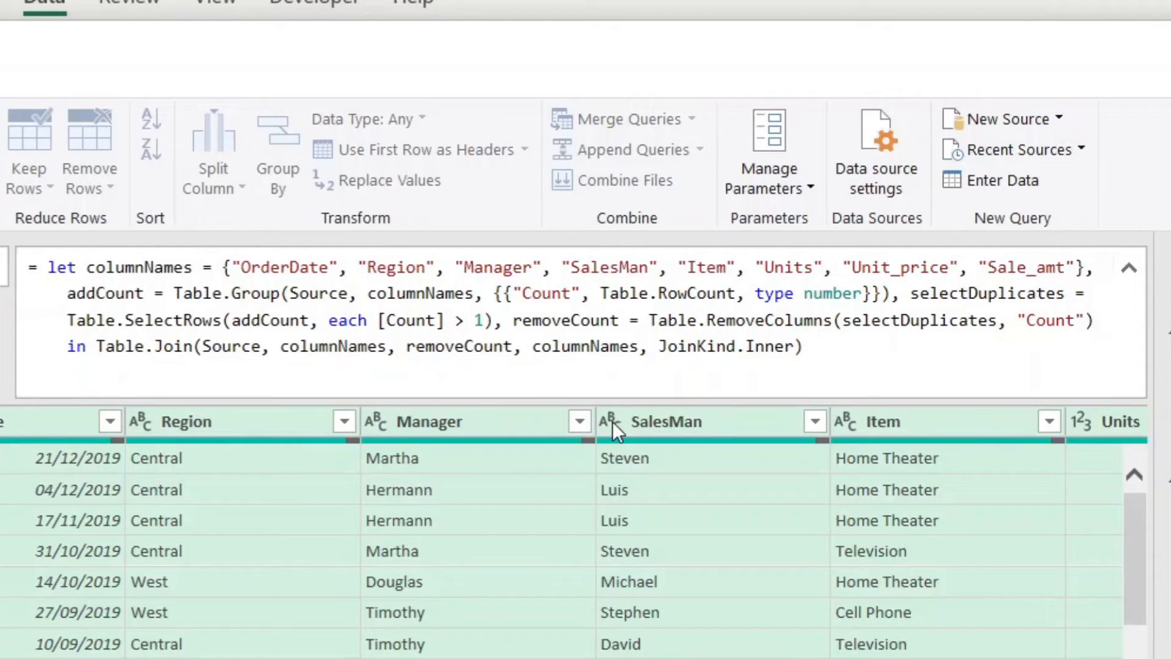
key("BackSpace")
type("=")
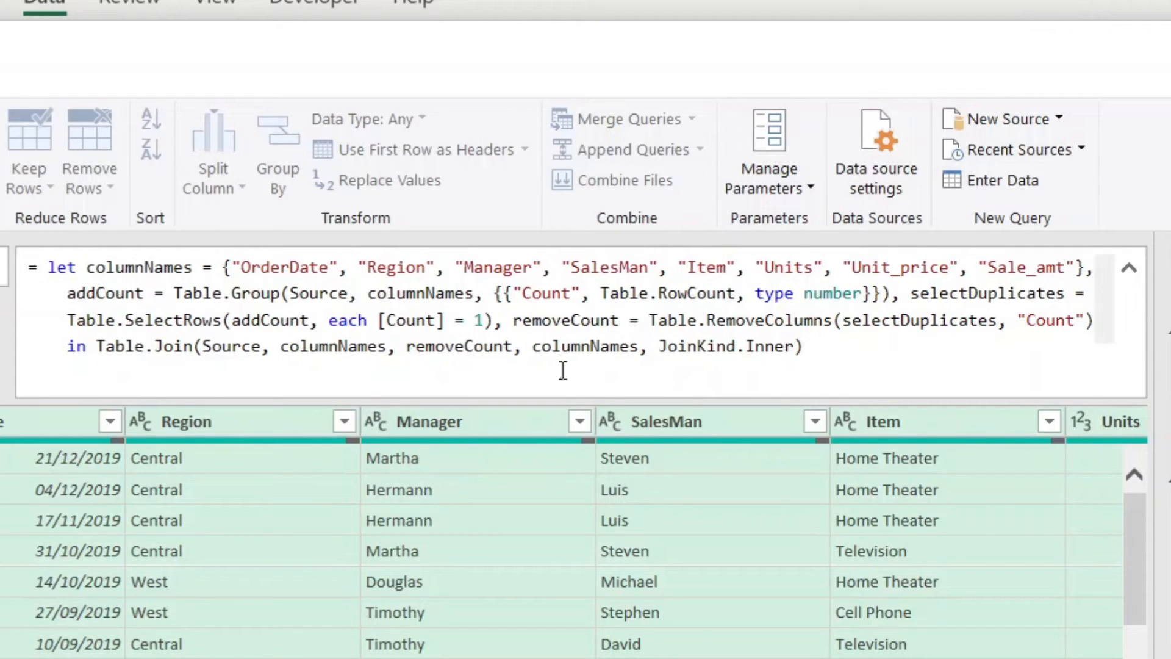
left_click(835, 341)
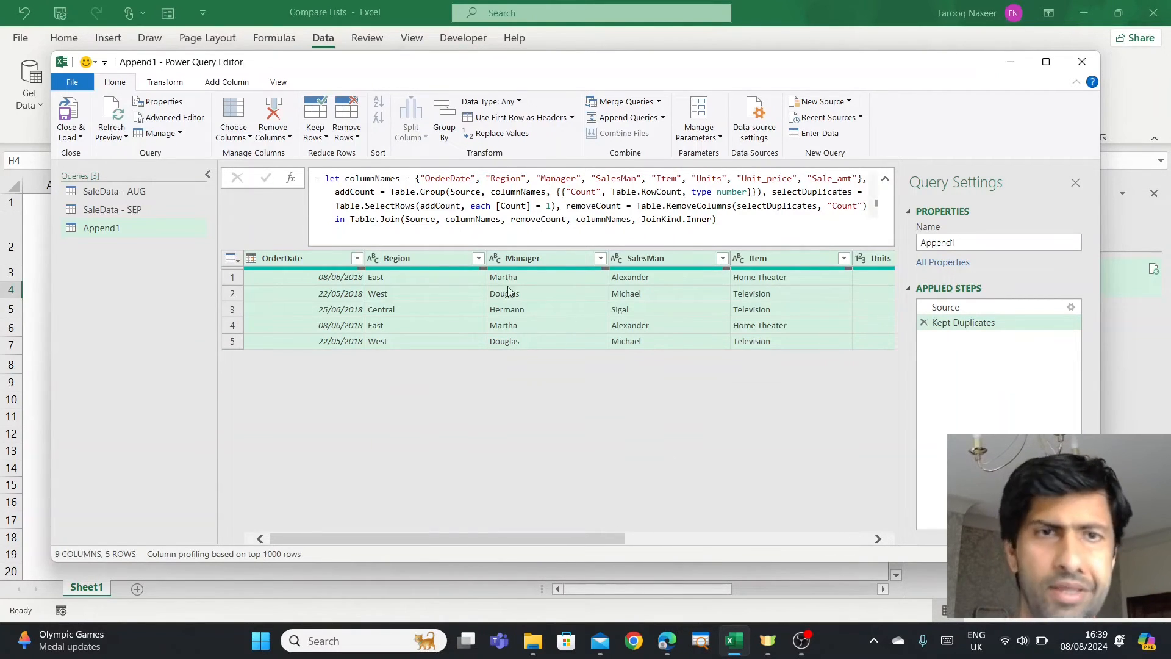
- Close the Power Query Editor and load the appended query as a table into the existing worksheet at Sheet1 cell B7
left_click(82, 136)
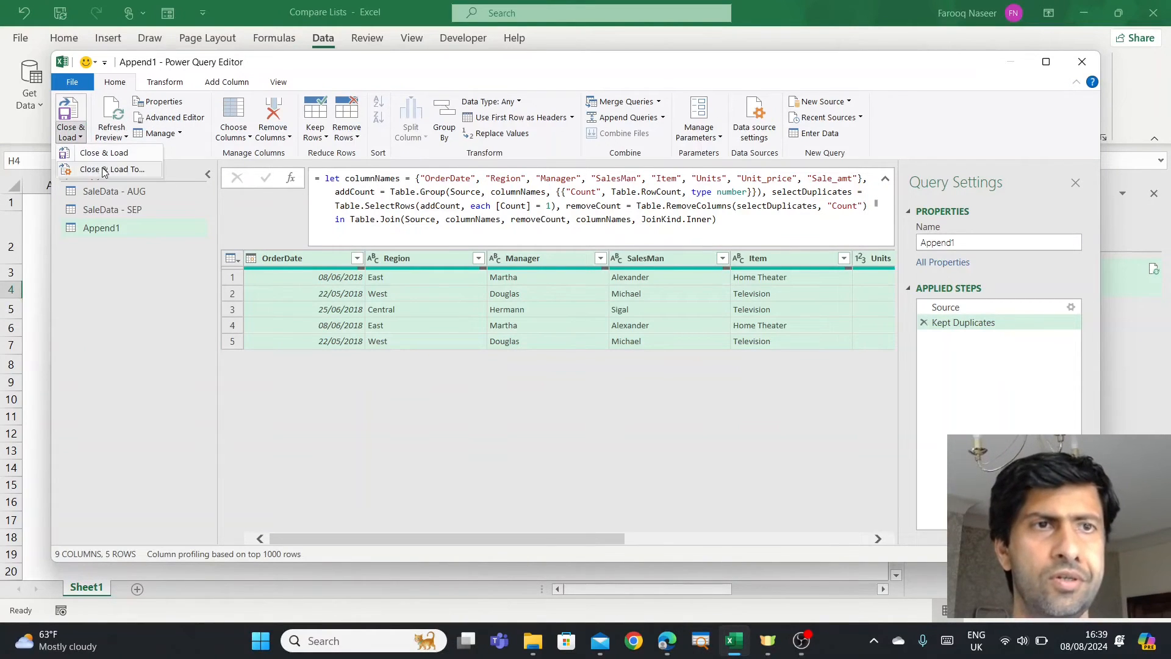
left_click(104, 170)
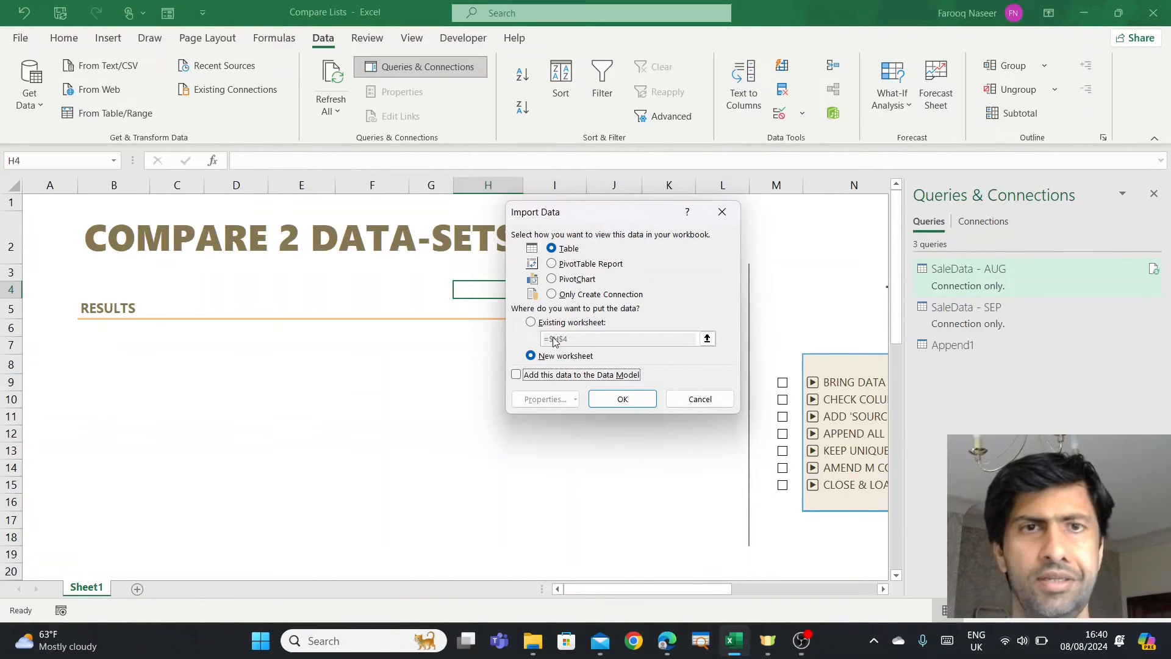
left_click(535, 326)
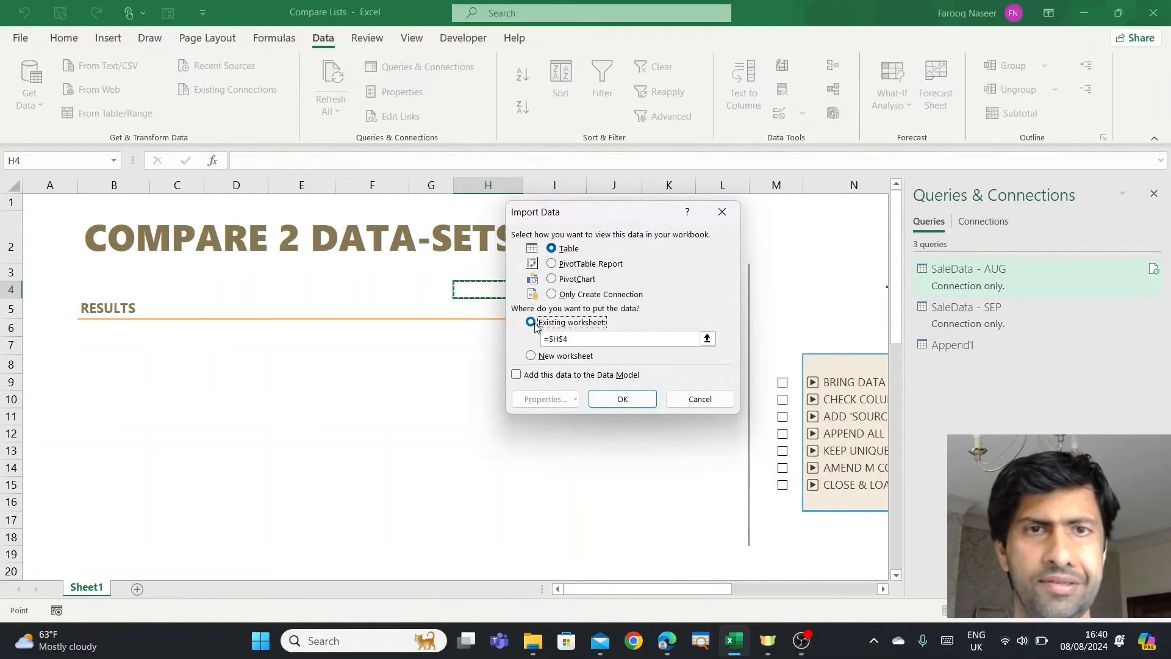
left_click(80, 354)
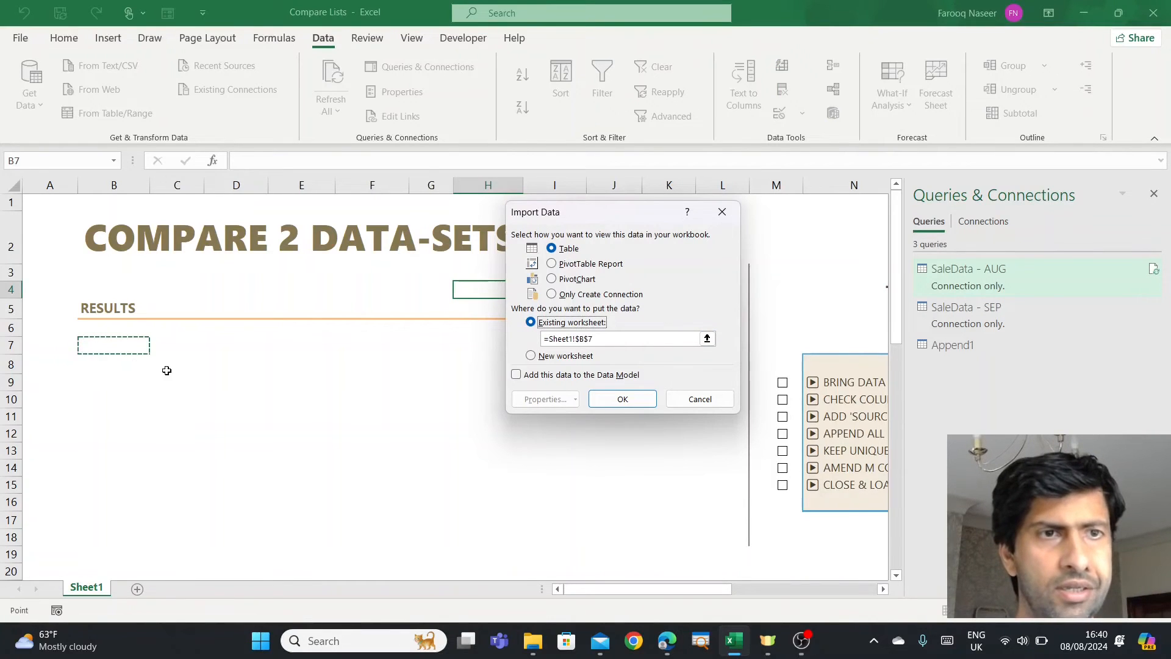
left_click(622, 397)
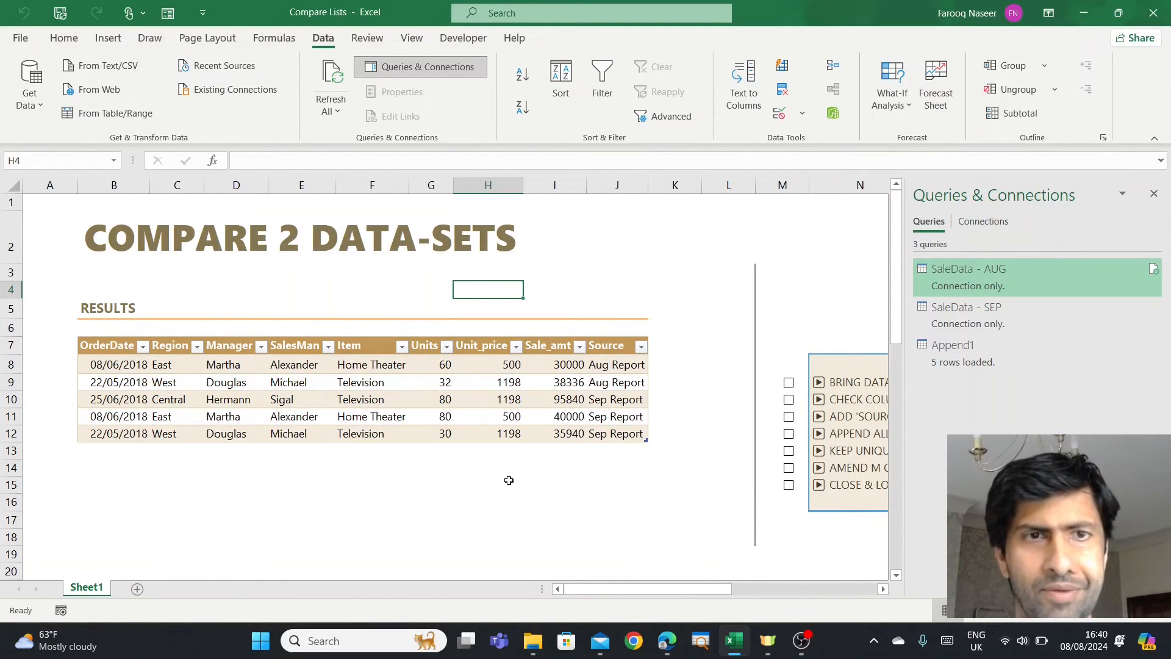
- Compare the Aug Report and Sep Report rows in the results table, checking their Units values
left_click_drag(126, 385, 606, 384)
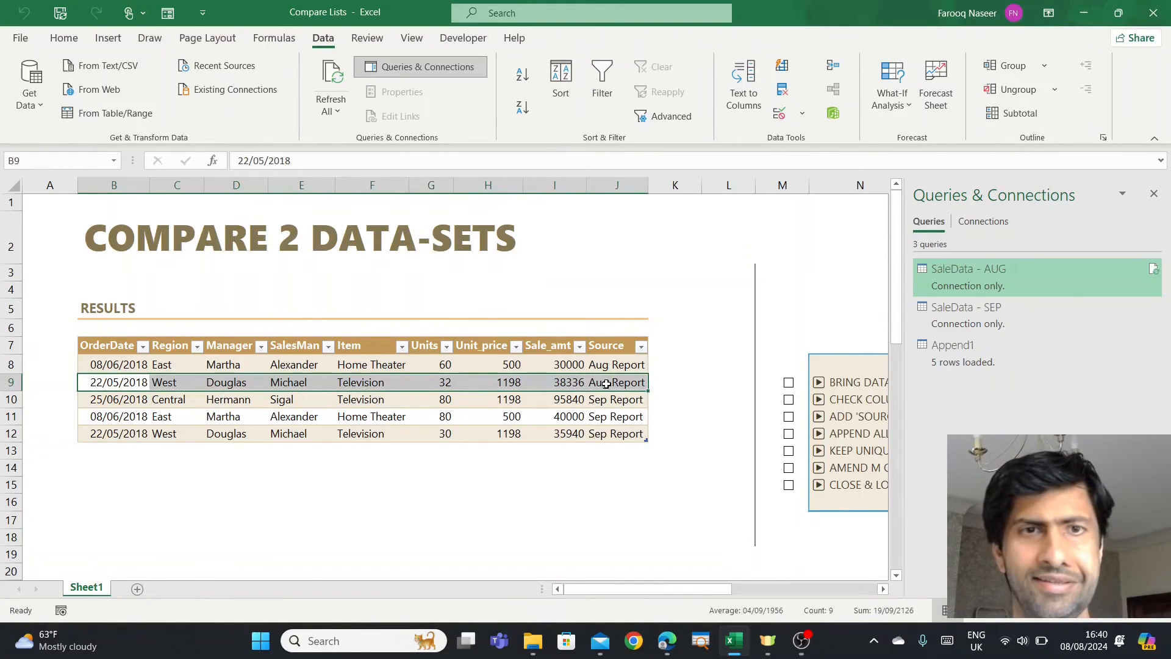
left_click(445, 434)
left_click(447, 384)
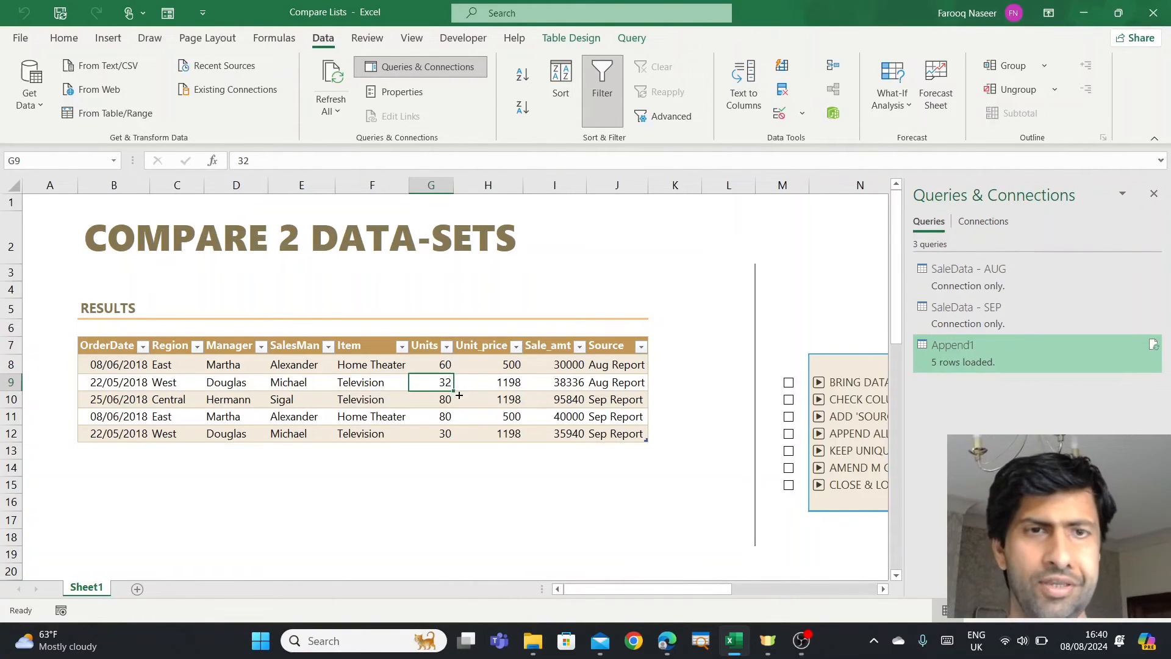
left_click(448, 436)
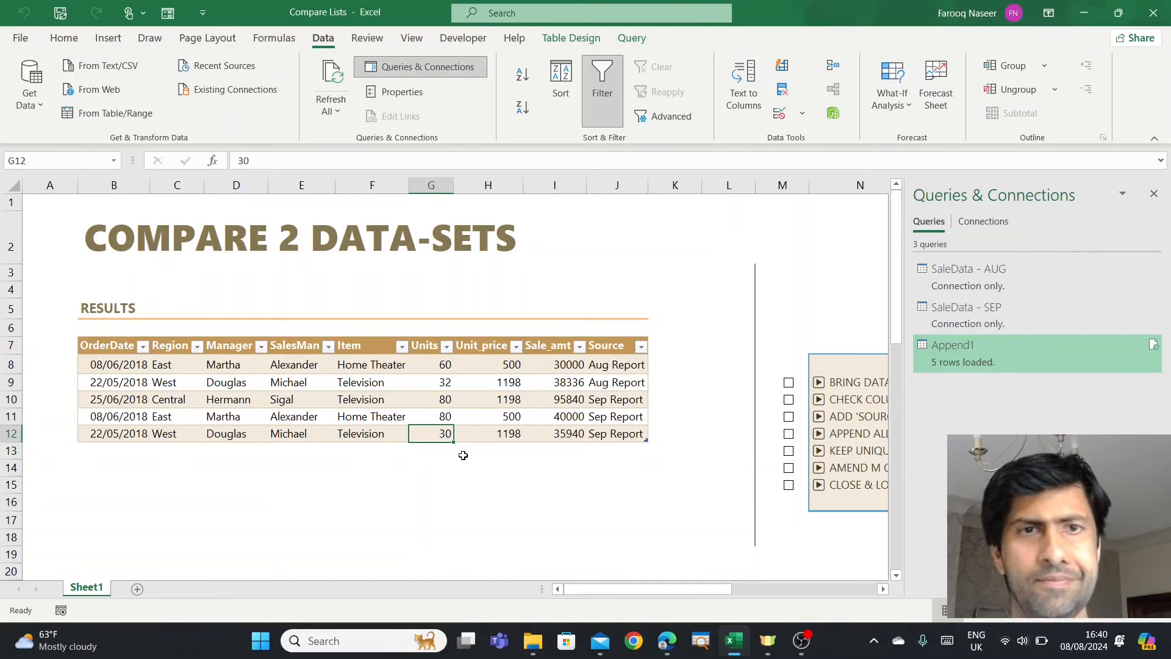
left_click(121, 405)
left_click_drag(173, 405, 604, 417)
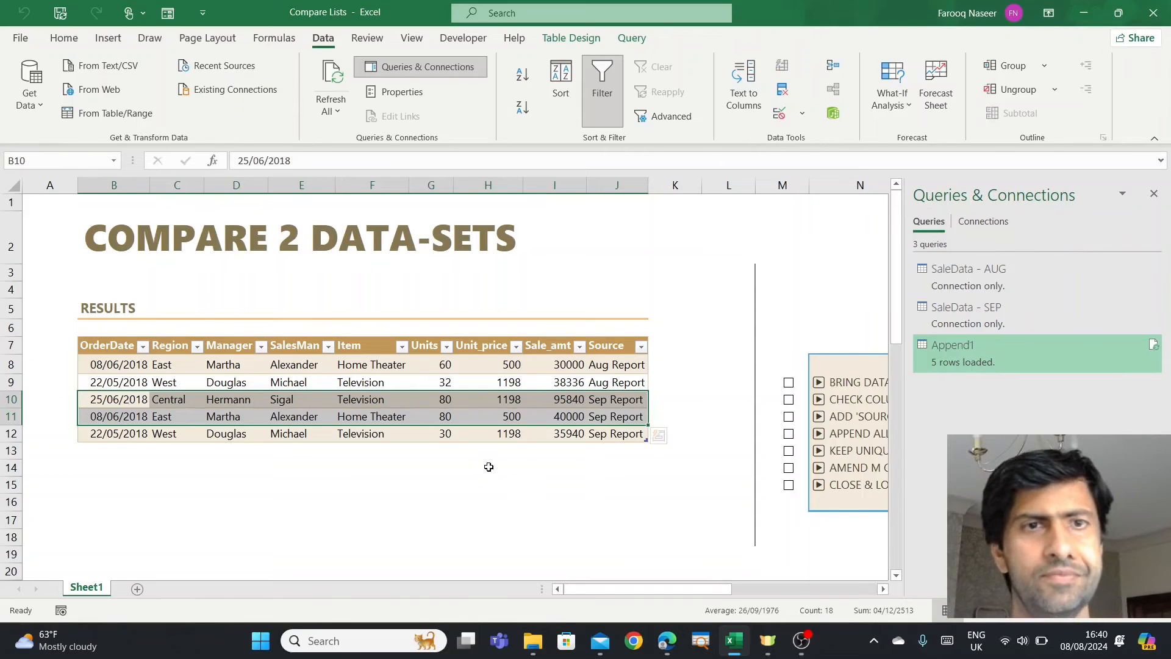
- Close the Queries & Connections pane and return to the results table
left_click(1154, 193)
left_click(460, 383)
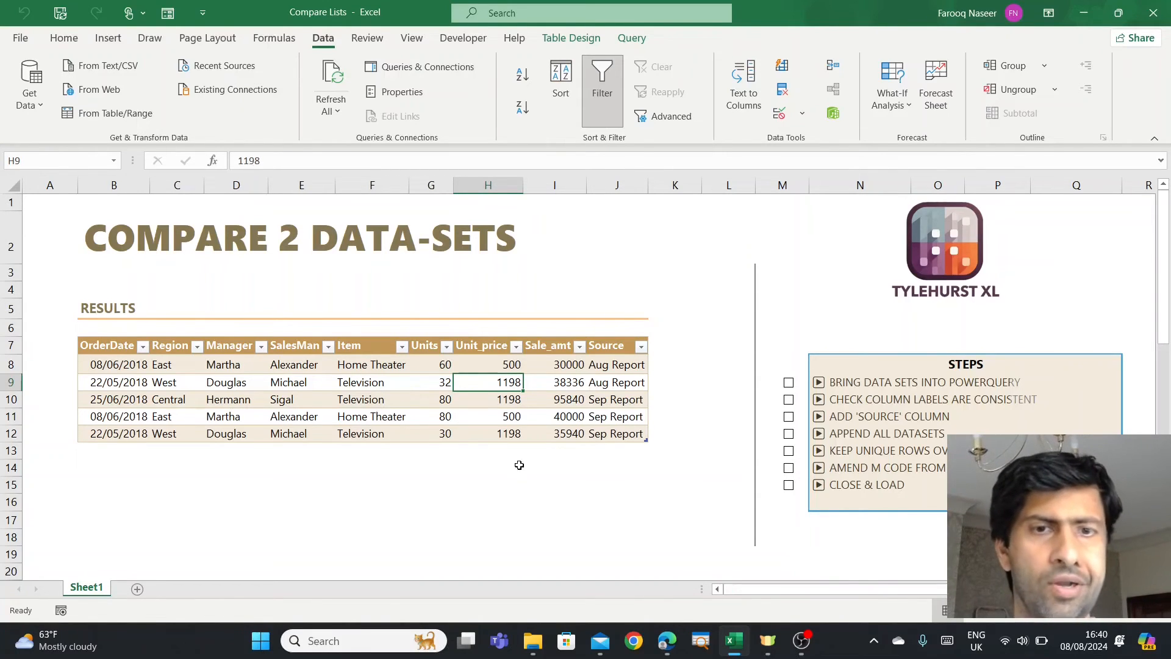
- Switch to the Data Files folder in File Explorer and open the SaleData - SEP workbook
left_click(538, 646)
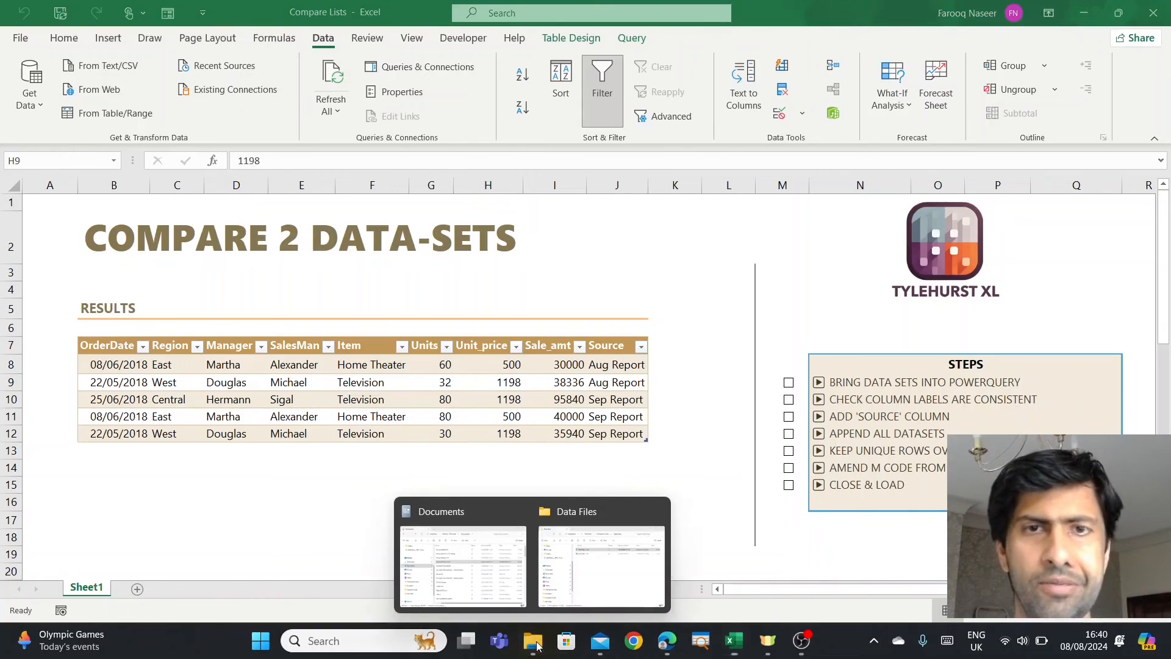
left_click(595, 563)
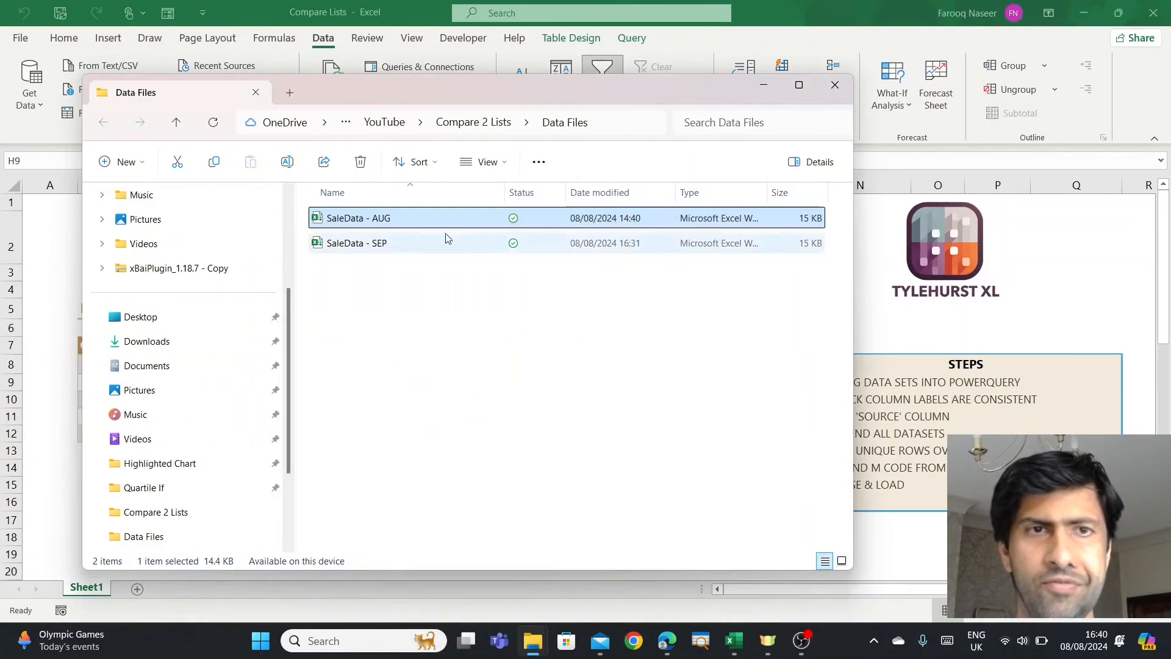
left_click(323, 243)
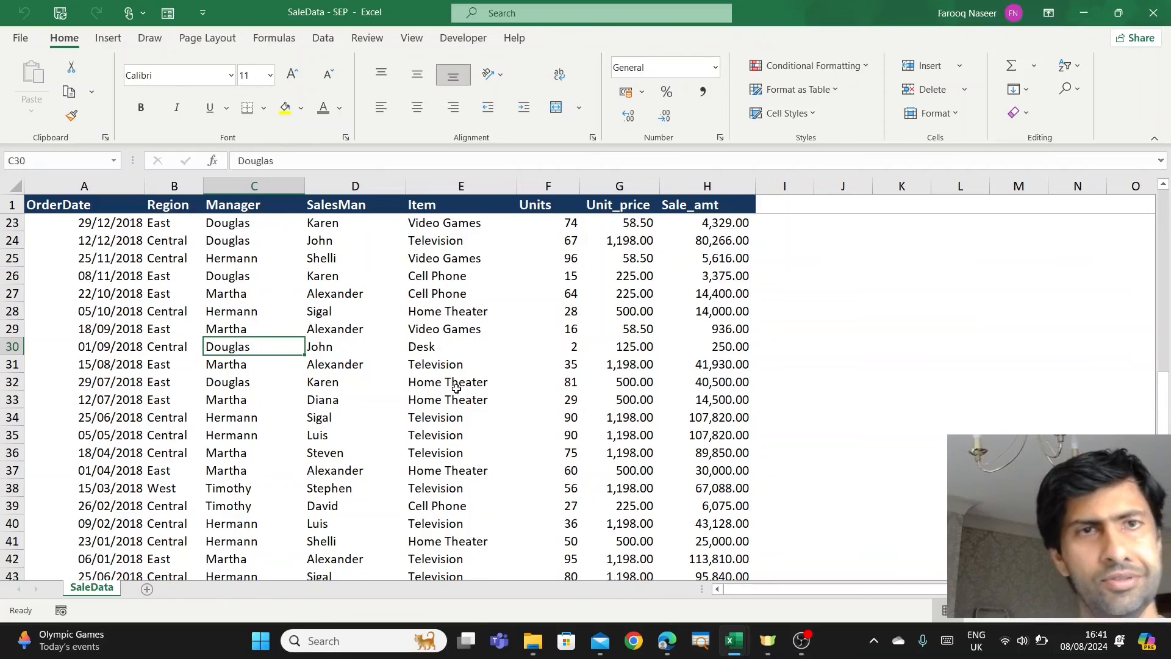
- Delete the entire row 9 holding the 24/08/2019 Desk sale, then save and close the SaleData - SEP workbook
scroll(453, 386, "up", 7)
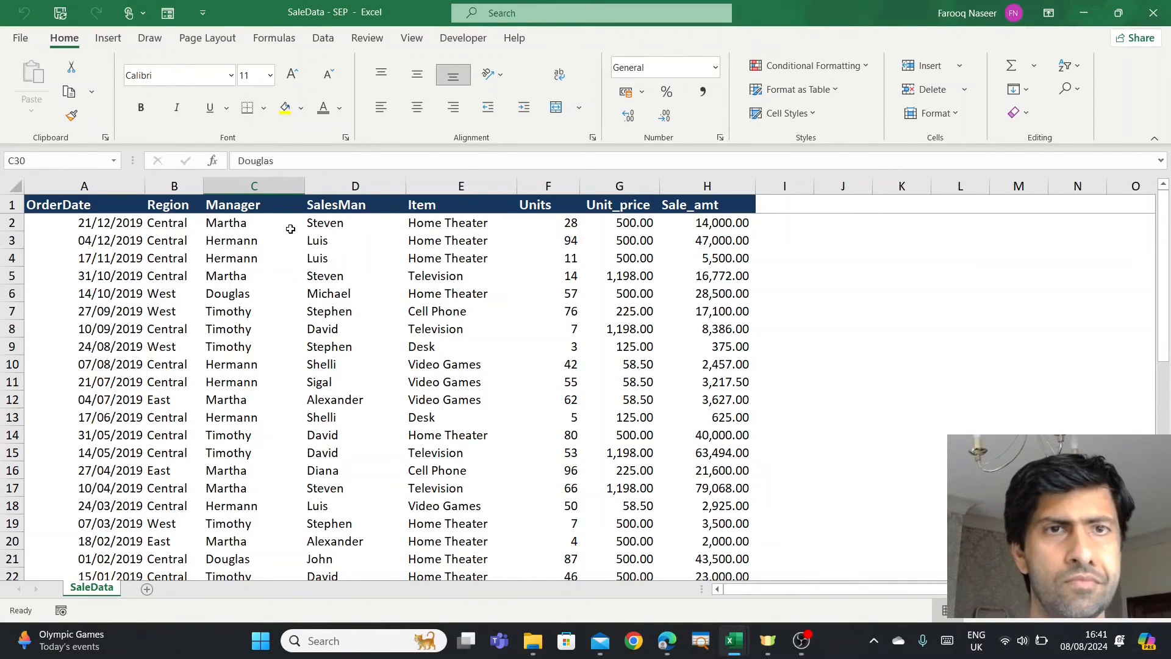
left_click(336, 348)
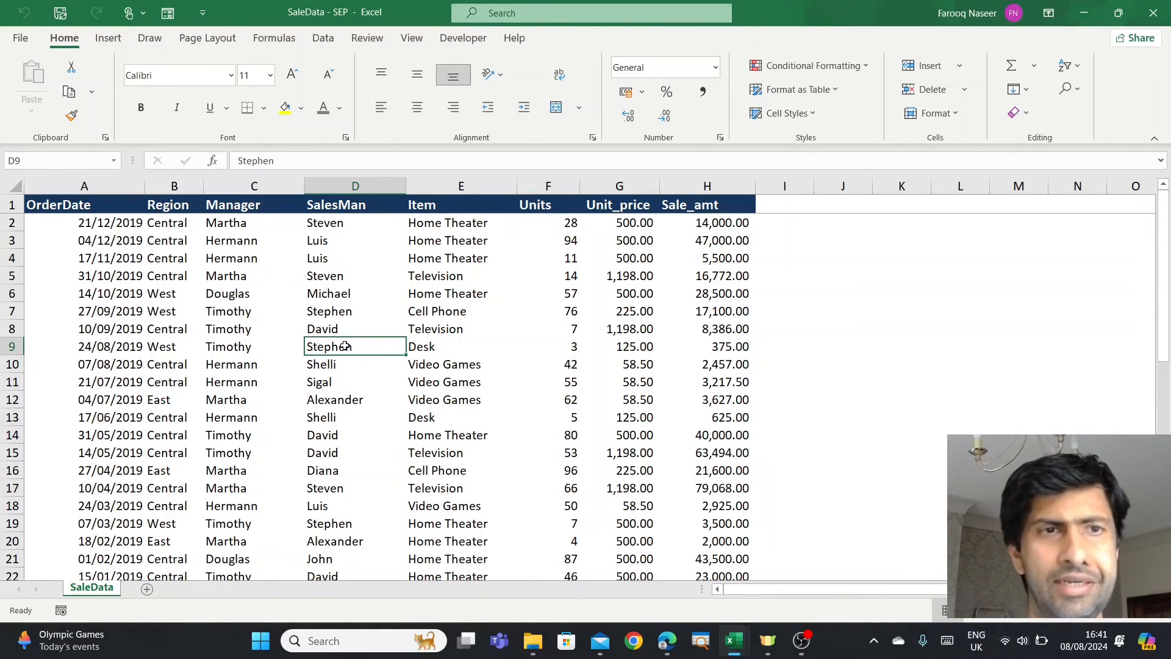
left_click(233, 351)
left_click(338, 353)
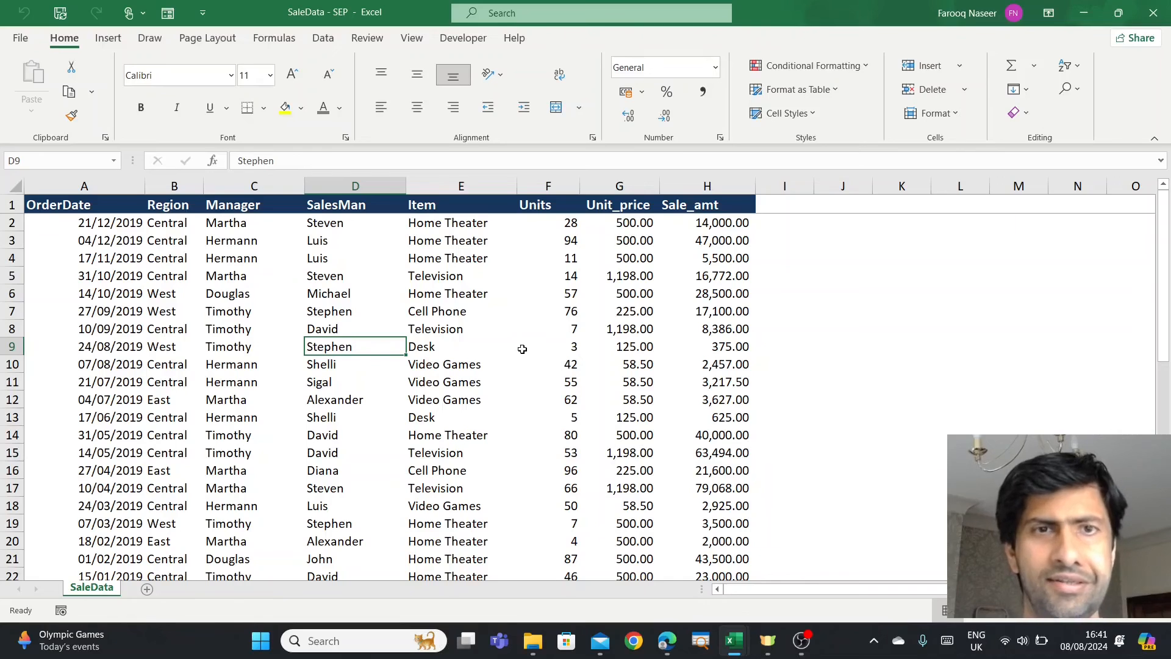
left_click(12, 346)
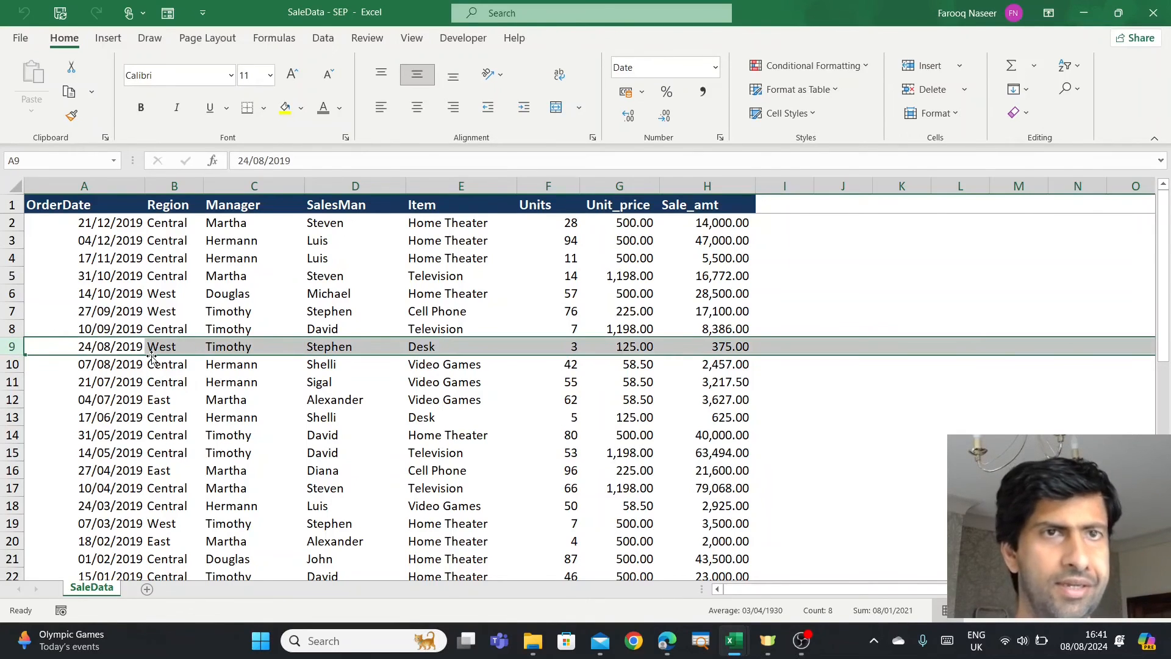
key("ctrl+minus")
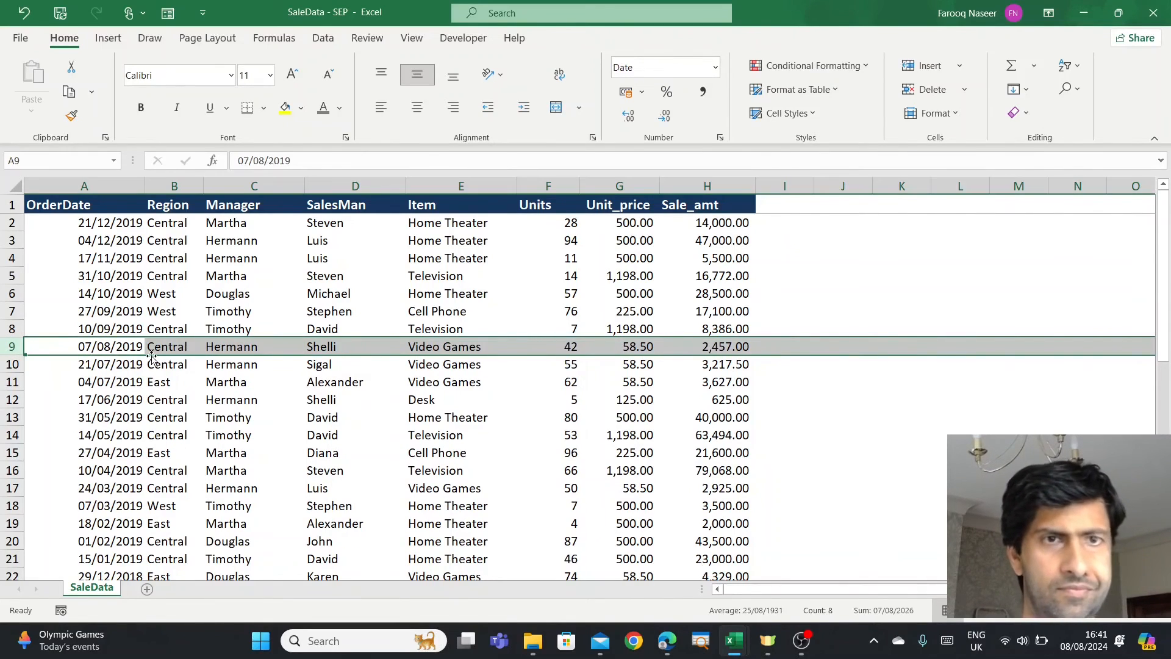
left_click(83, 287)
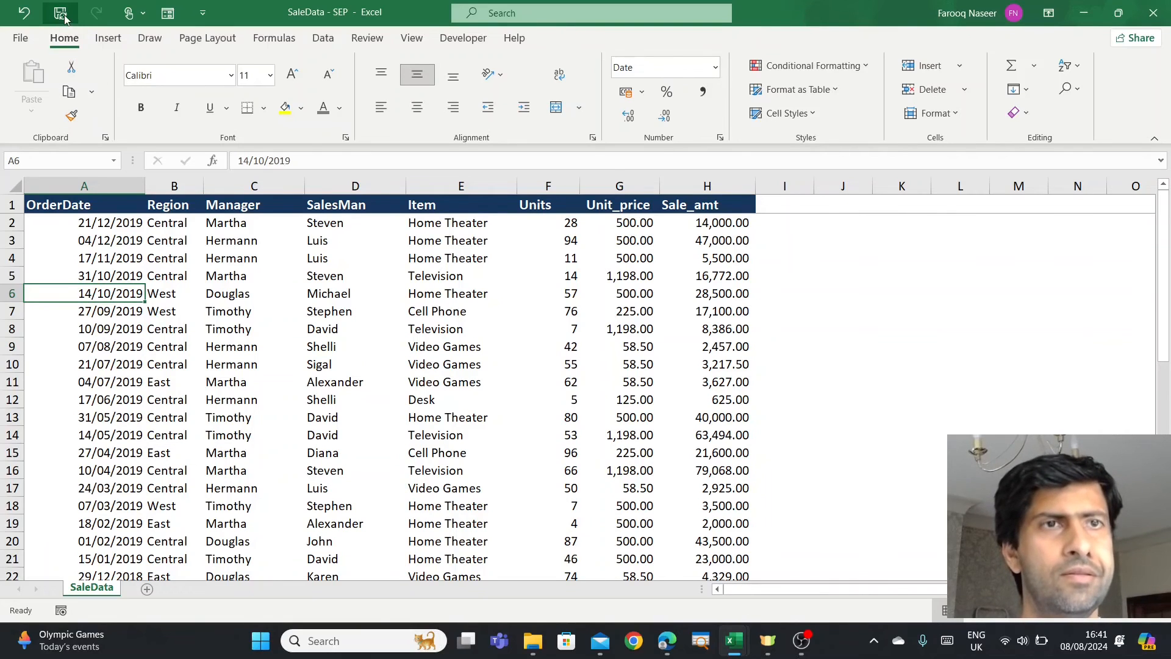
left_click(1153, 12)
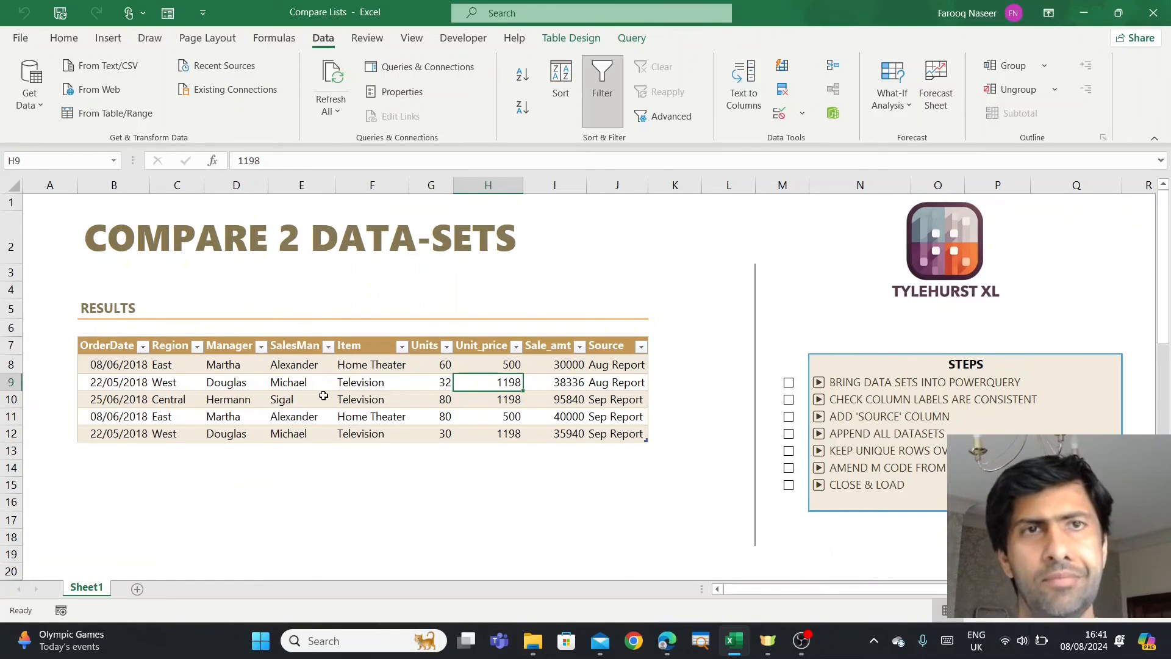
- Refresh all queries in the Compare Lists workbook and check the first results row's item and Source
left_click(322, 42)
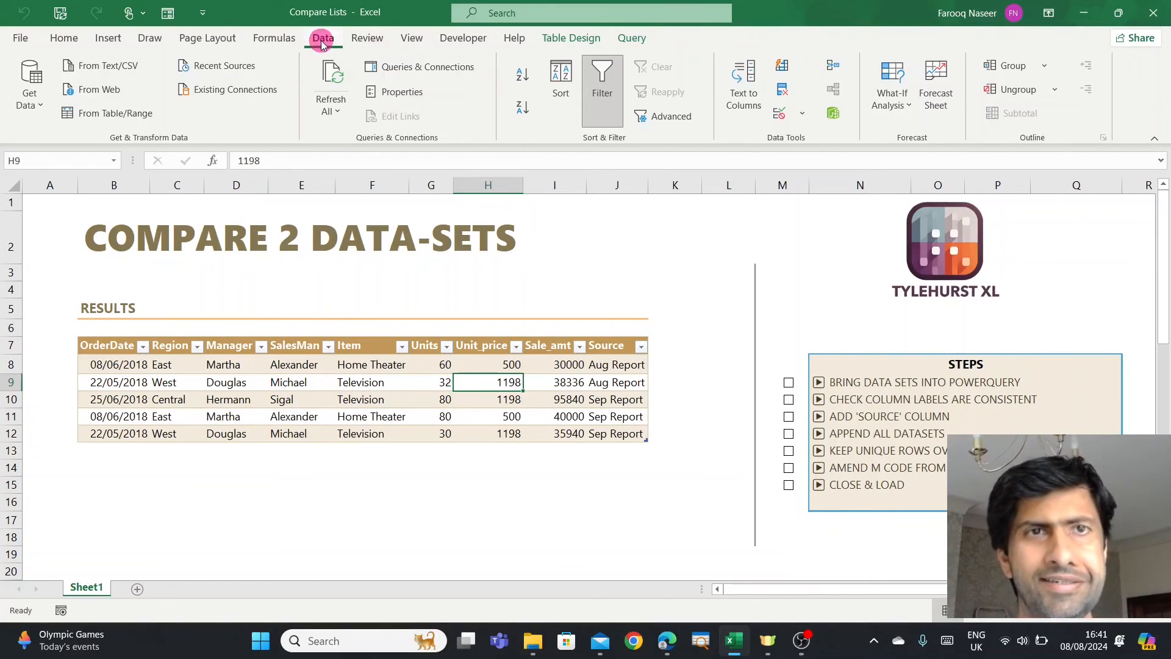
left_click(338, 119)
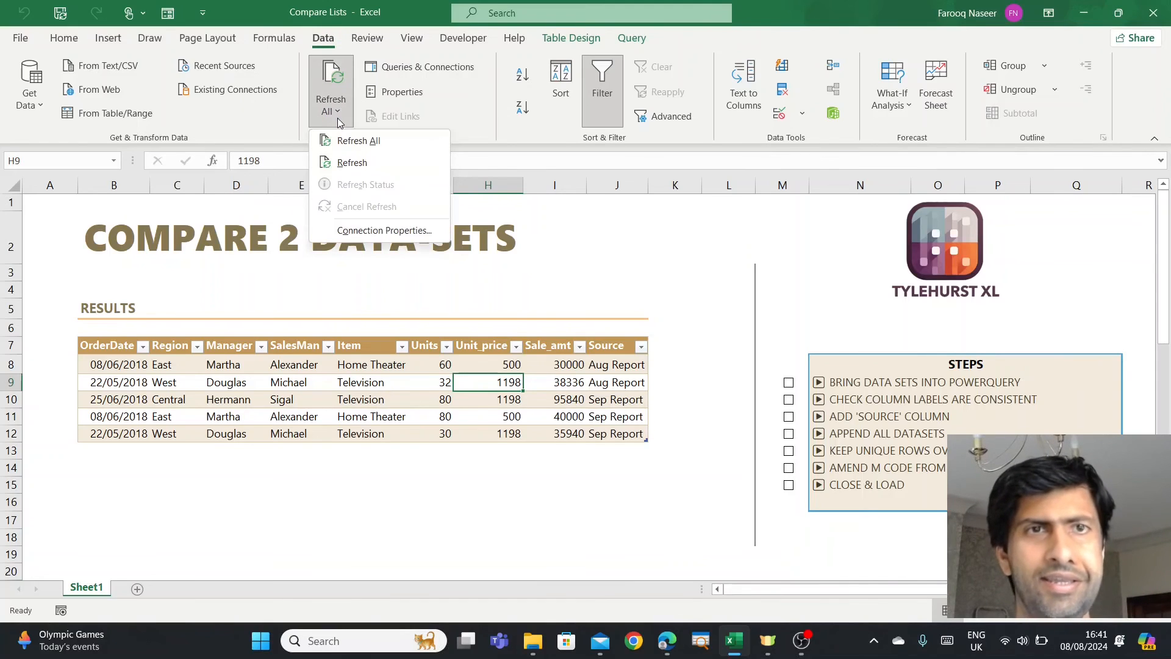
left_click(363, 141)
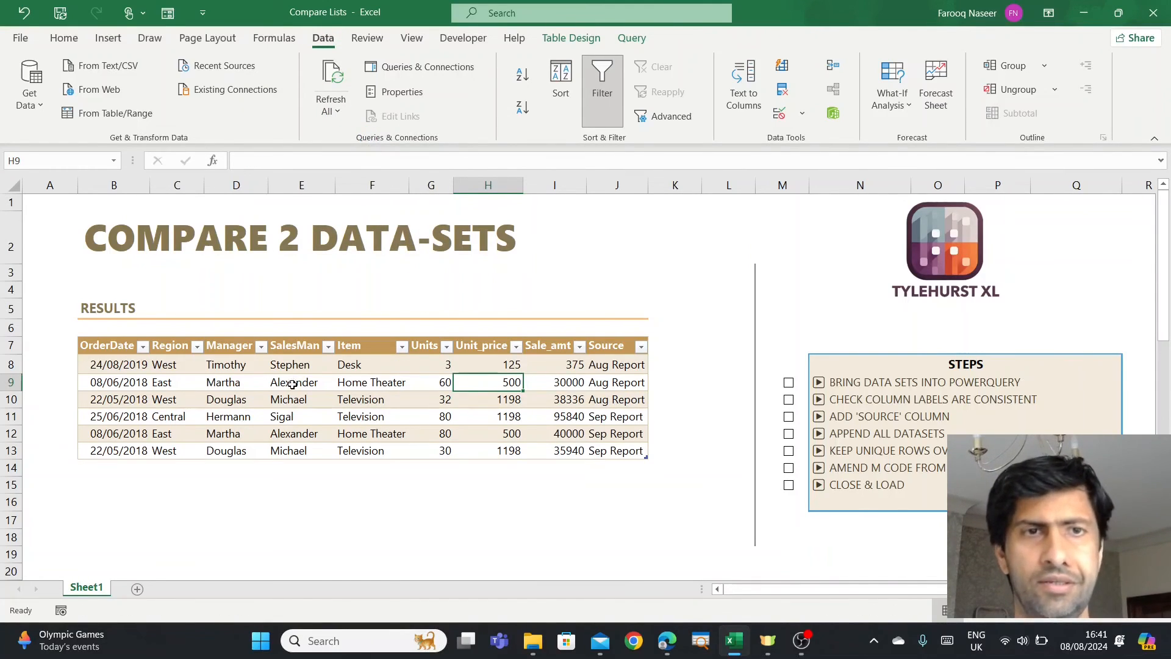
left_click_drag(292, 361, 380, 364)
left_click(601, 369)
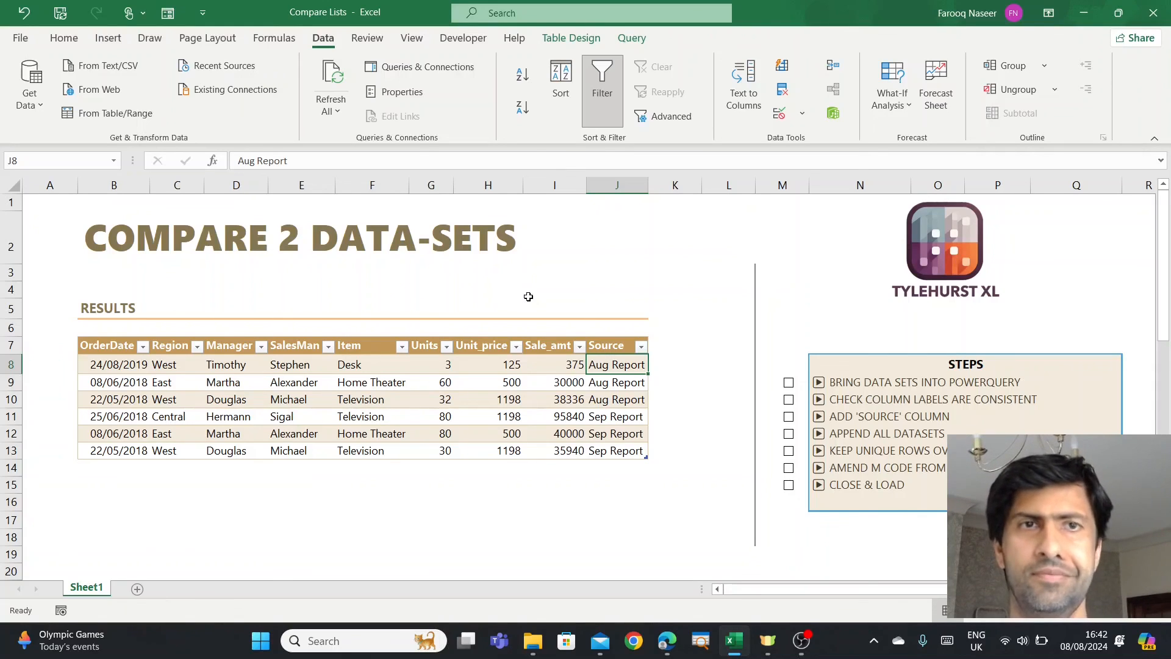
left_click(613, 275)
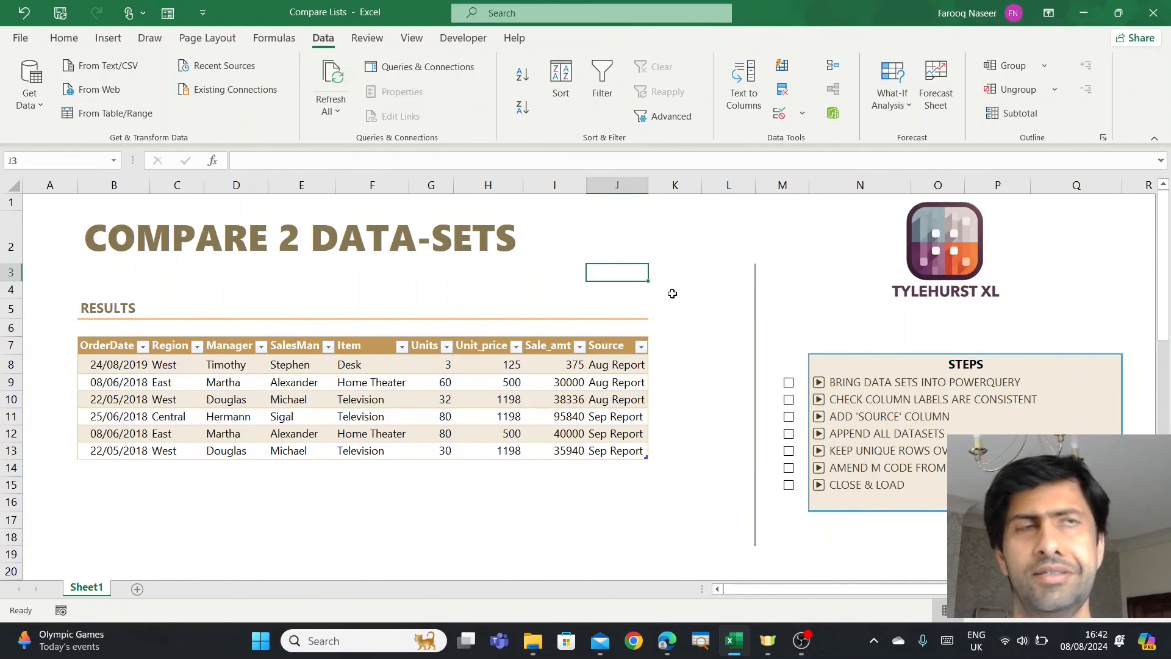